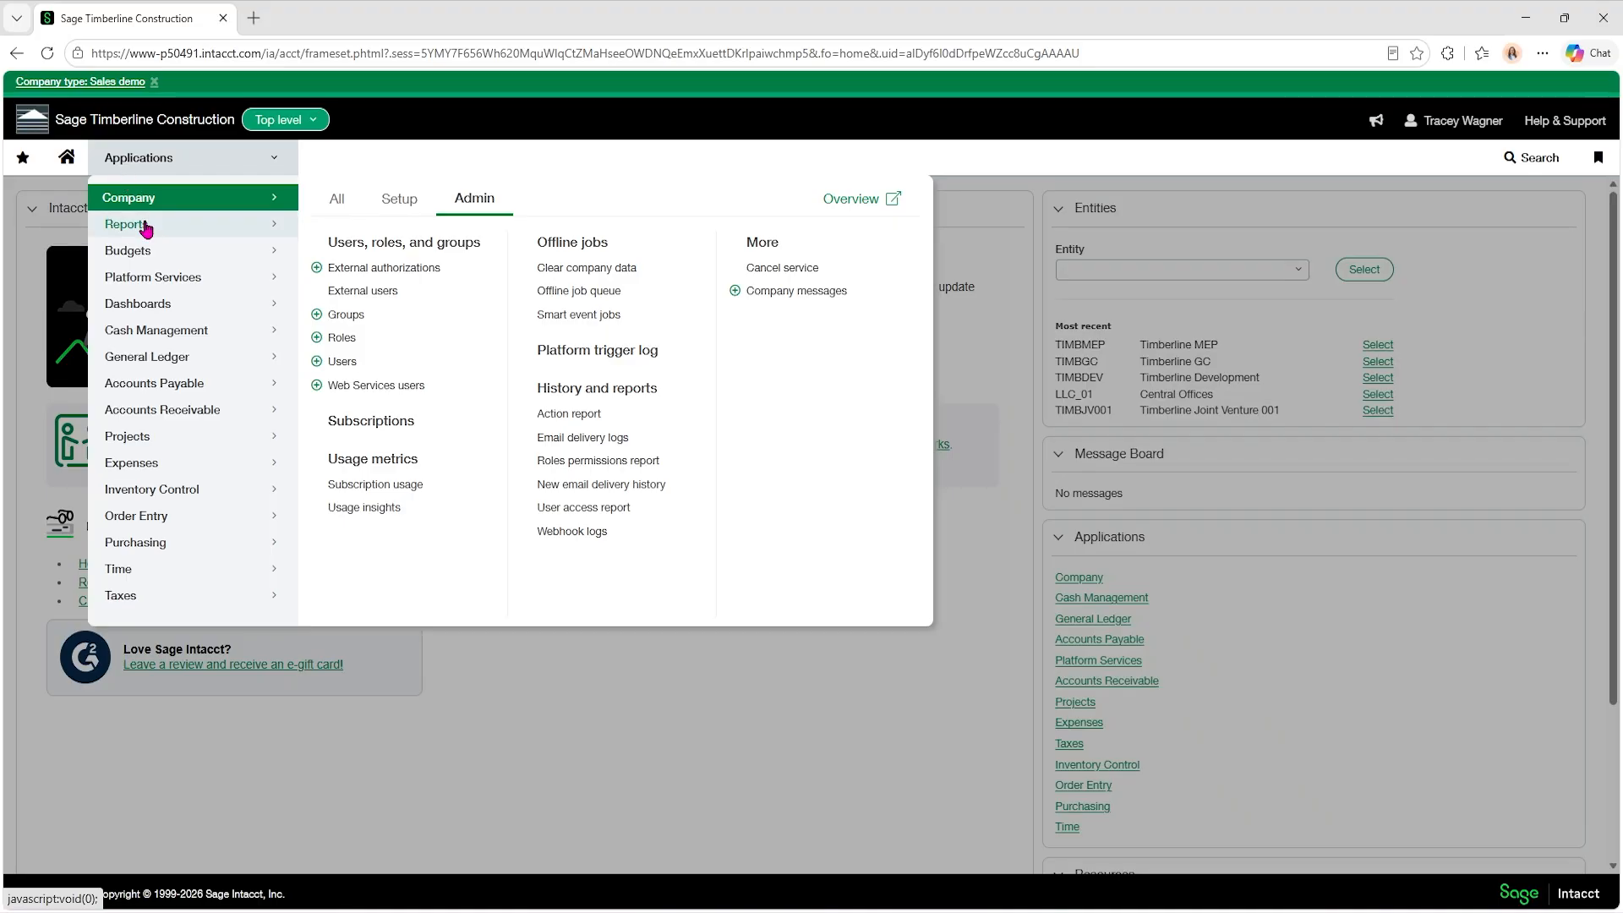
Open the financial reports list and run #Profit and Loss - WITH NOTES as HTML with the Accrual reporting method.
mouse_move(140, 224)
left_click(356, 352)
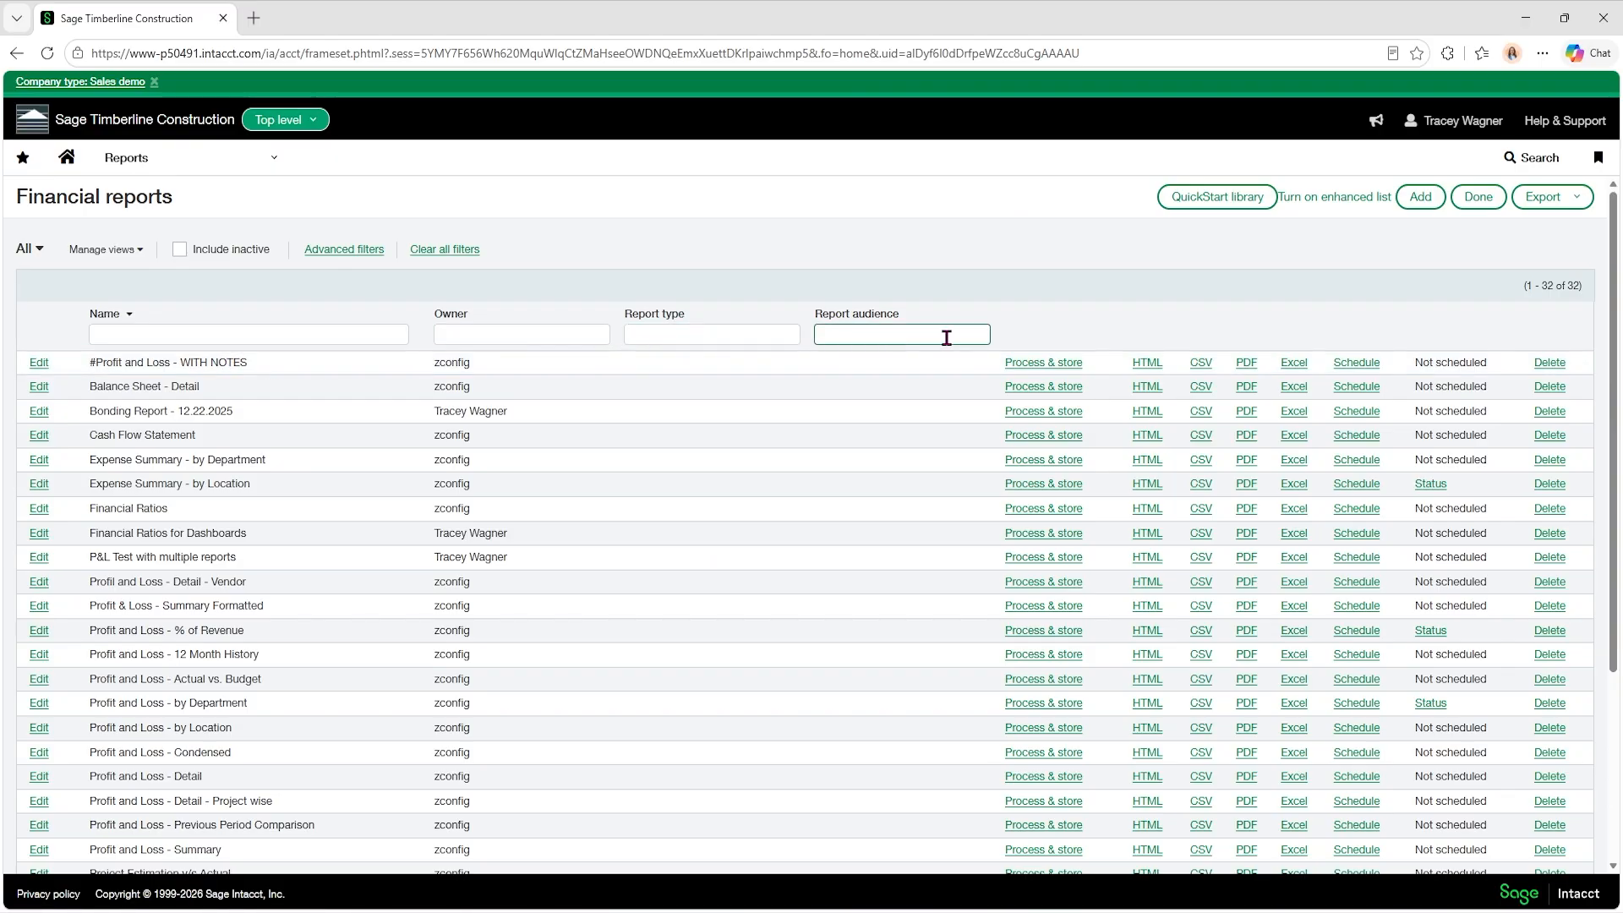
left_click(1148, 363)
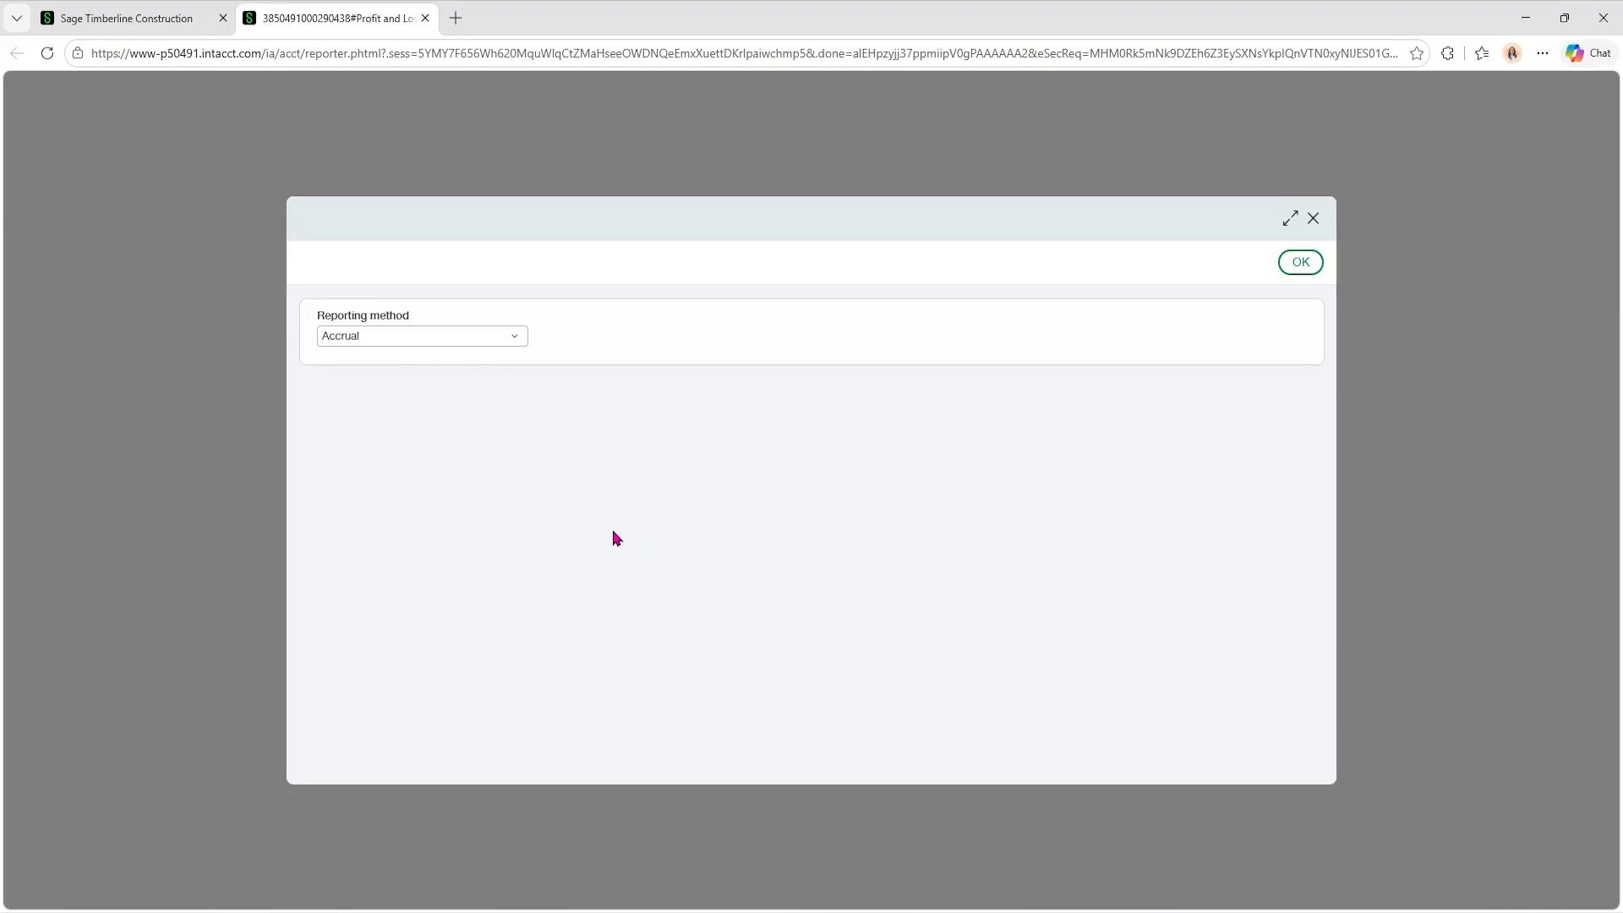
left_click(1300, 263)
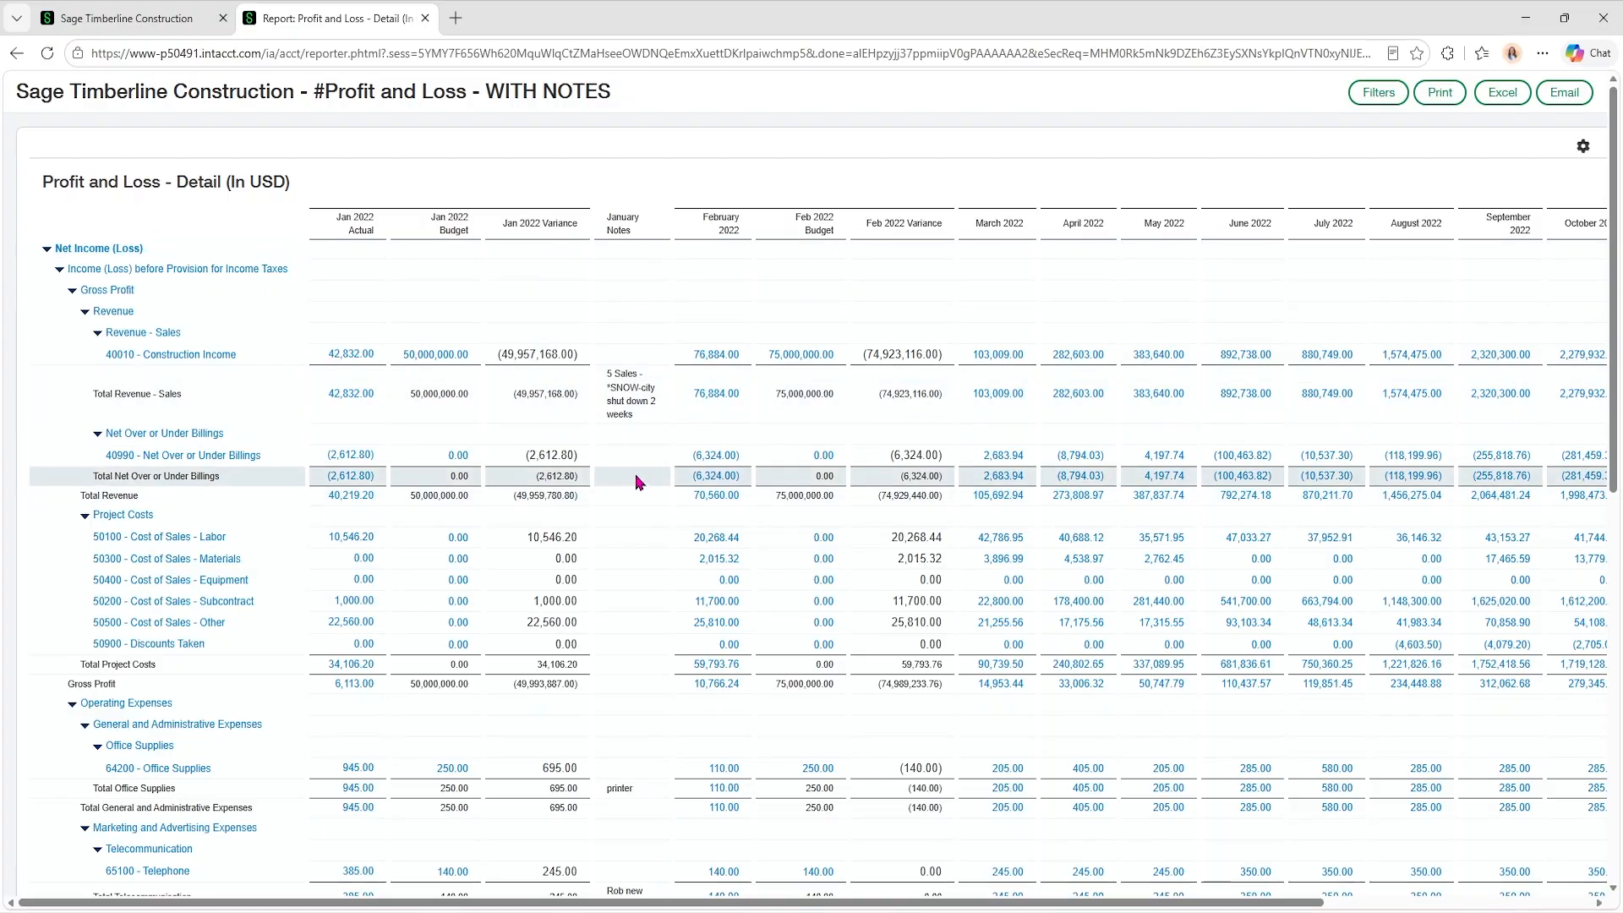
Review the January Notes entries in the report and close it.
scroll(605, 575, "down", 3)
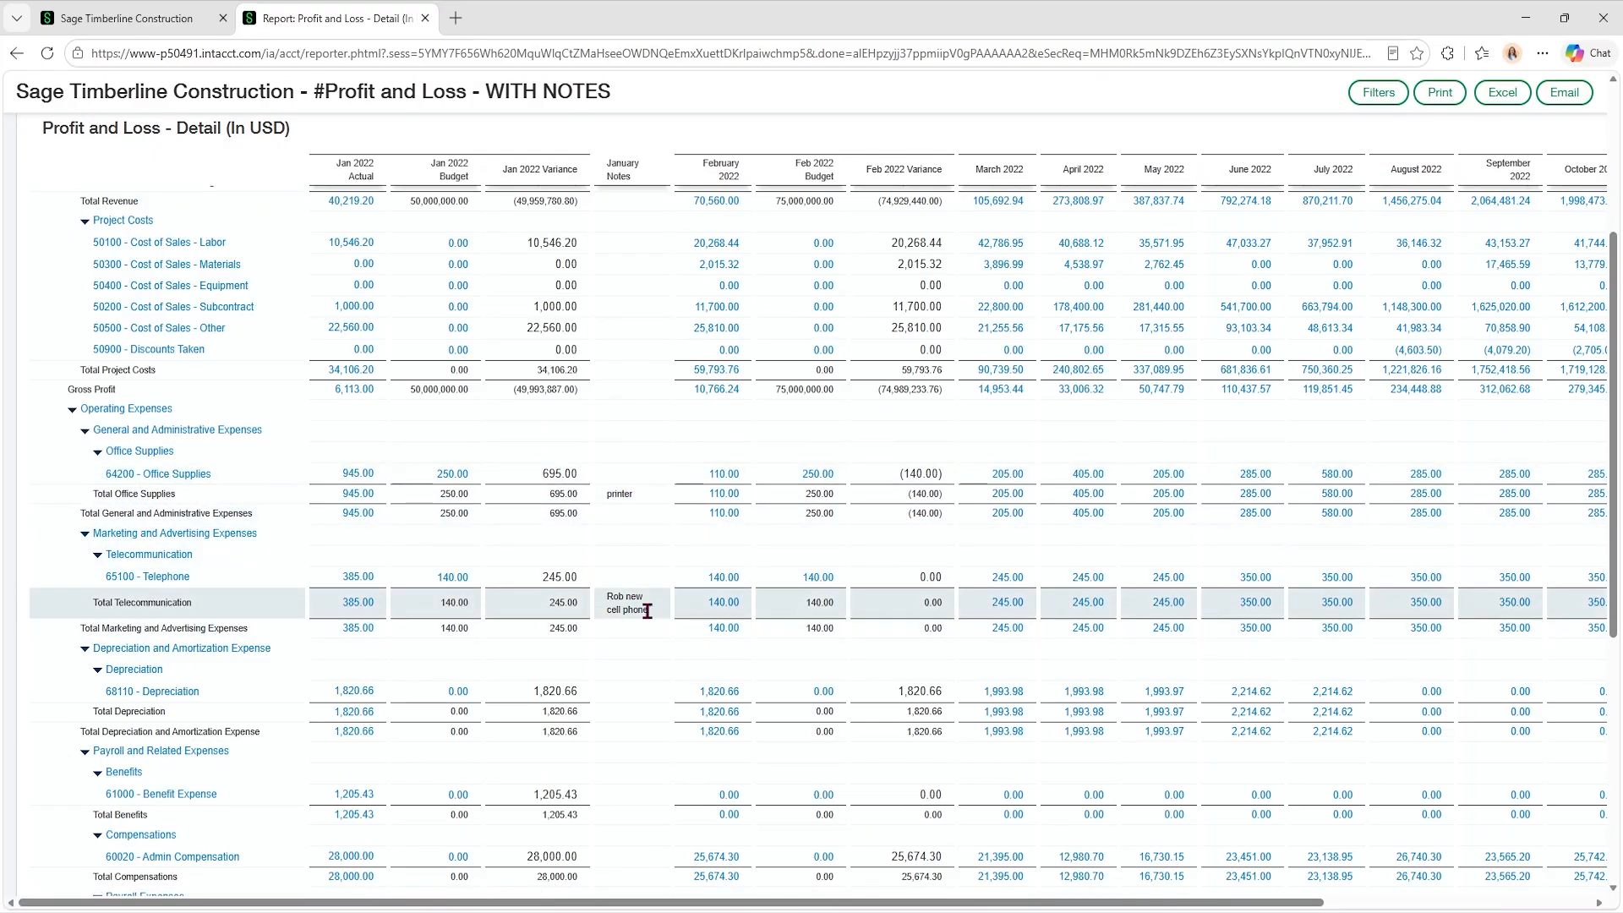
scroll(625, 496, "up", 3)
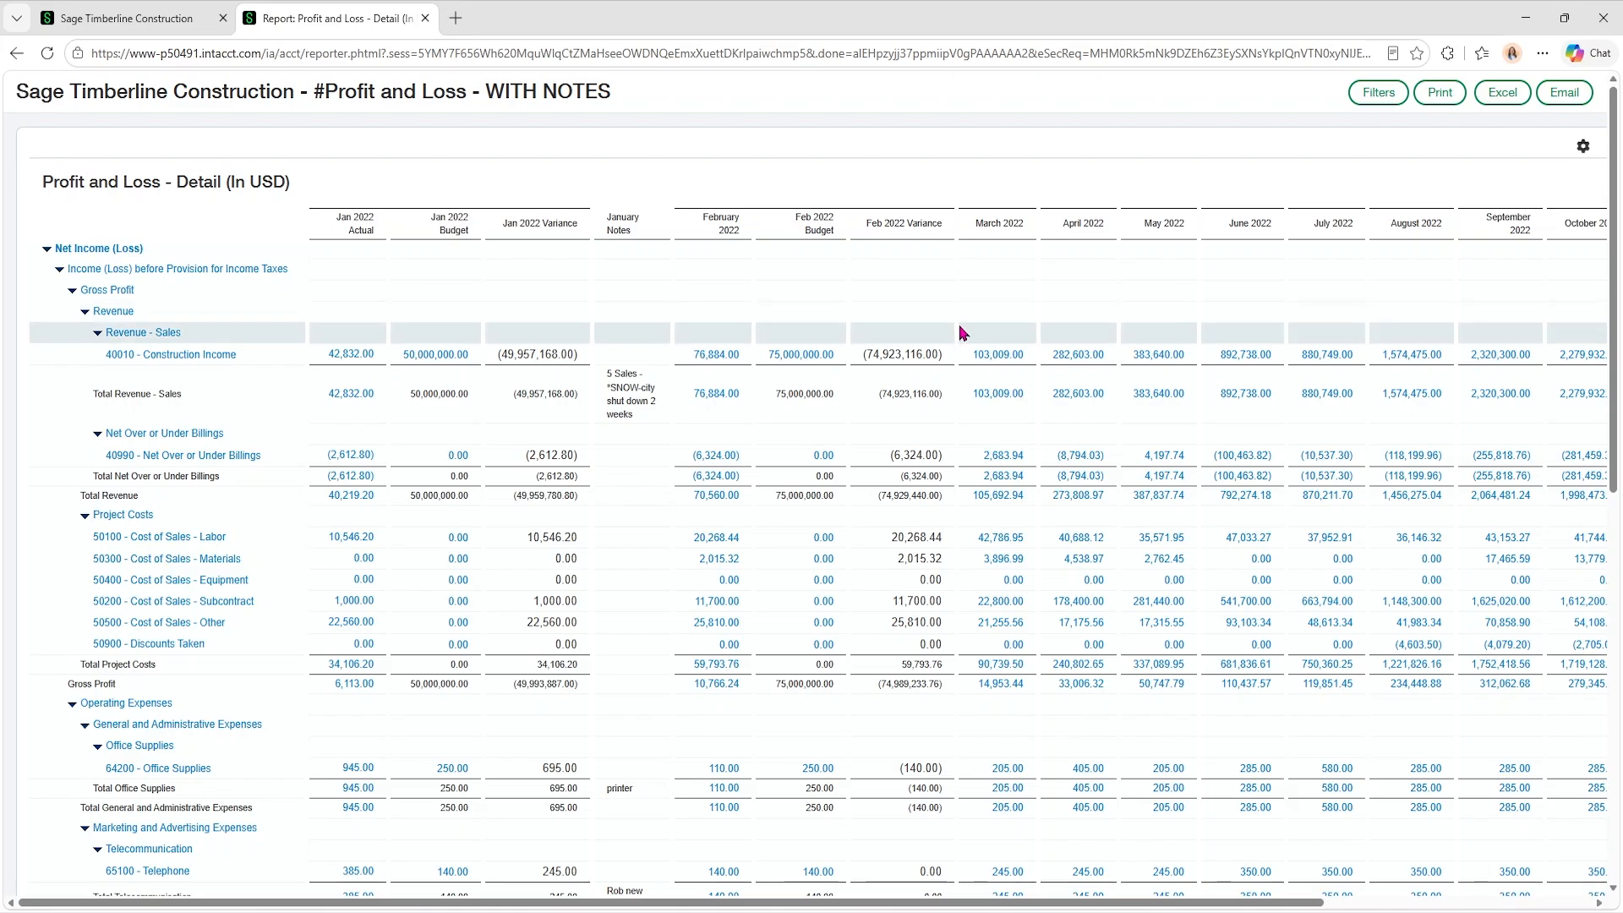
left_click(425, 17)
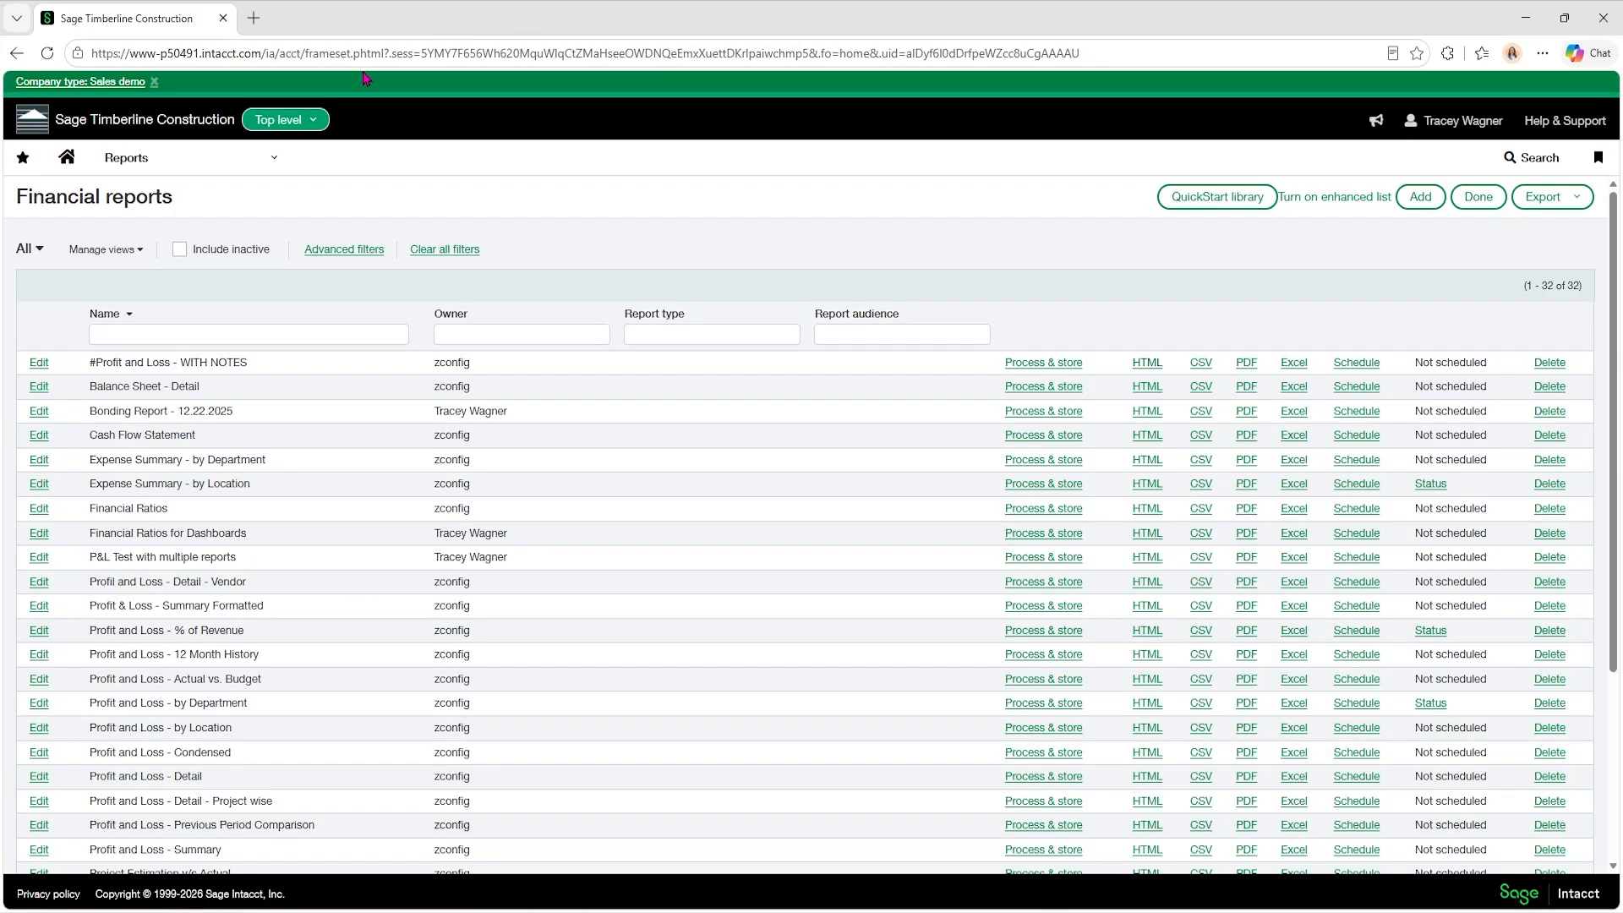
Open #Profit and Loss - WITH NOTES for editing and examine the January actual, January Notes and February column settings.
left_click(40, 366)
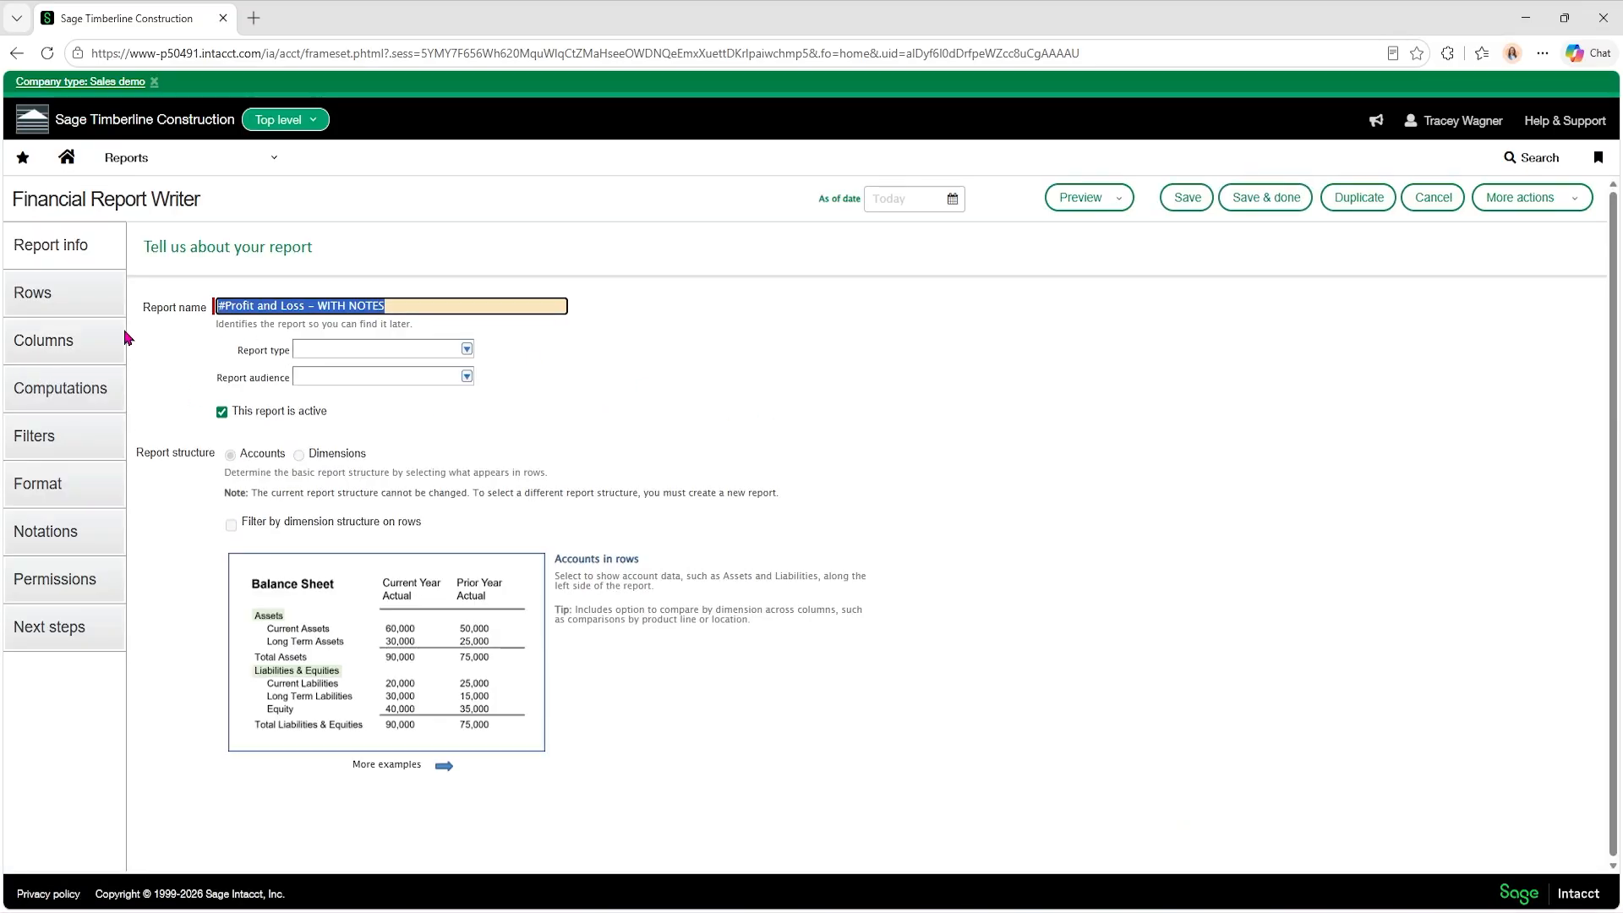
left_click(81, 338)
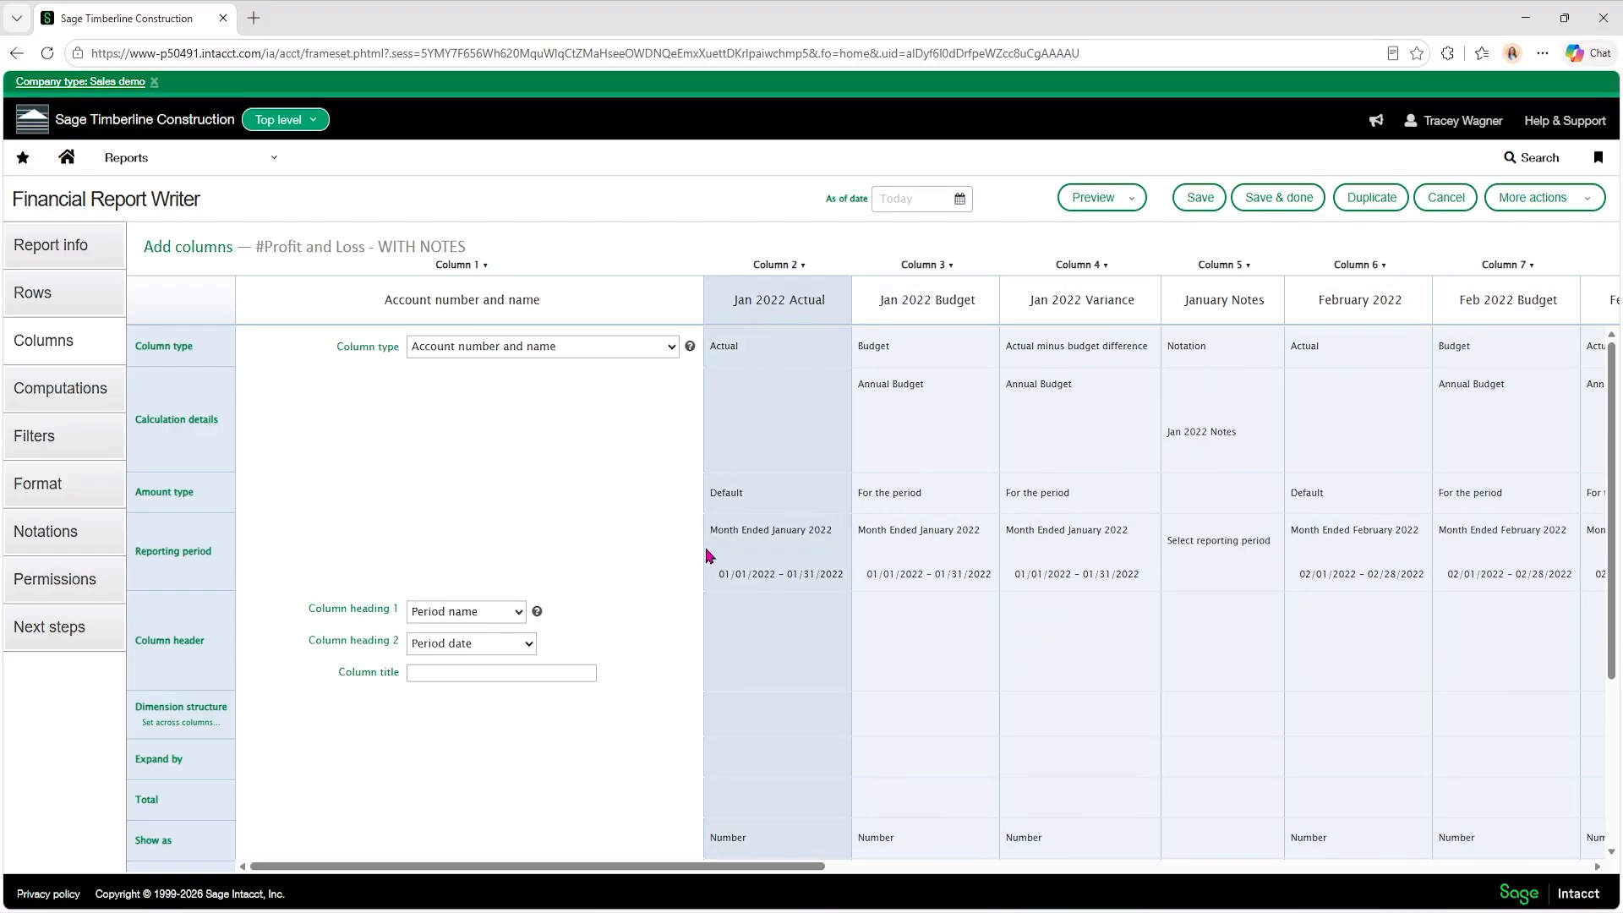
left_click(796, 619)
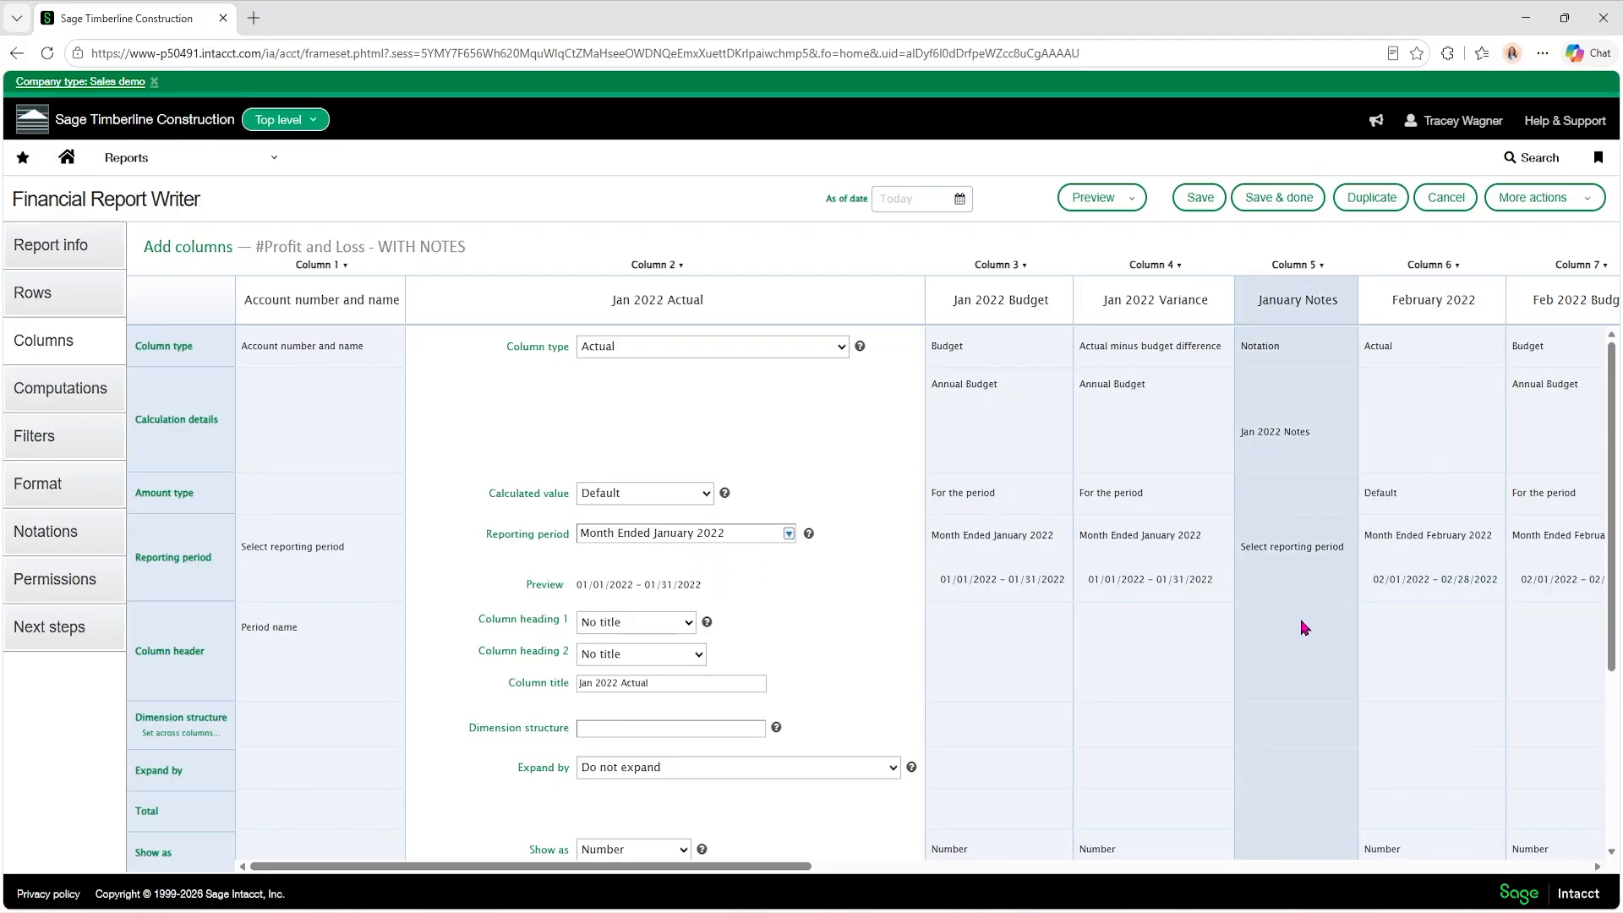
left_click(1302, 626)
left_click(1090, 264)
left_click(1152, 624)
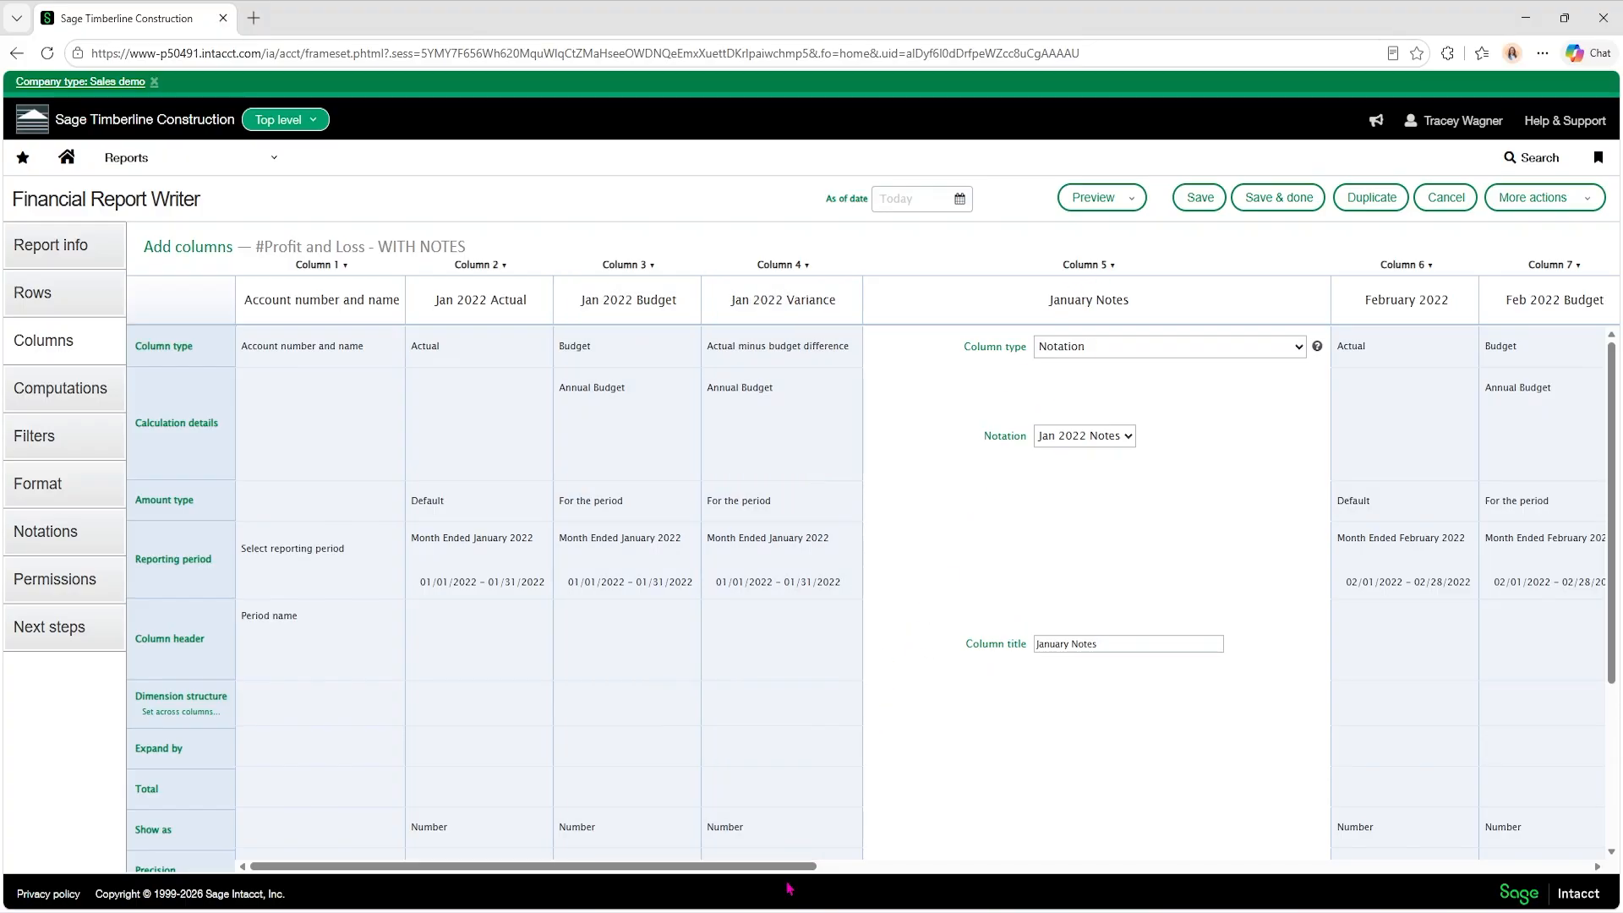
left_click_drag(780, 866, 1144, 890)
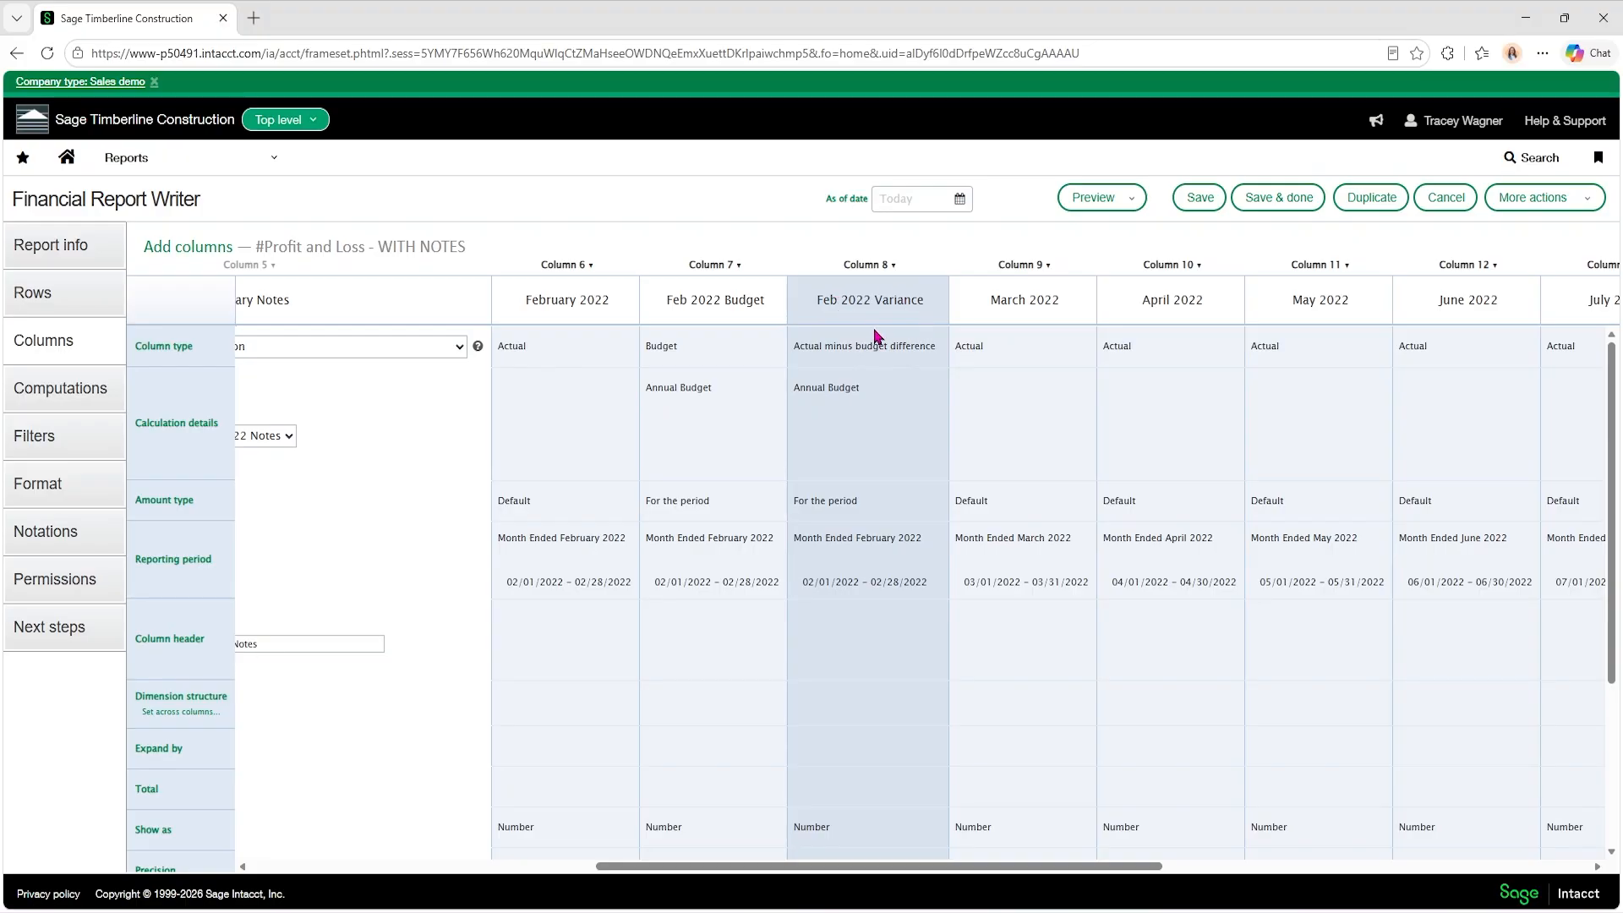
Add a notation named Feb 2022 Notes after Jan 2022 Notes and enter "note here" for Revenue - Sales.
left_click(45, 537)
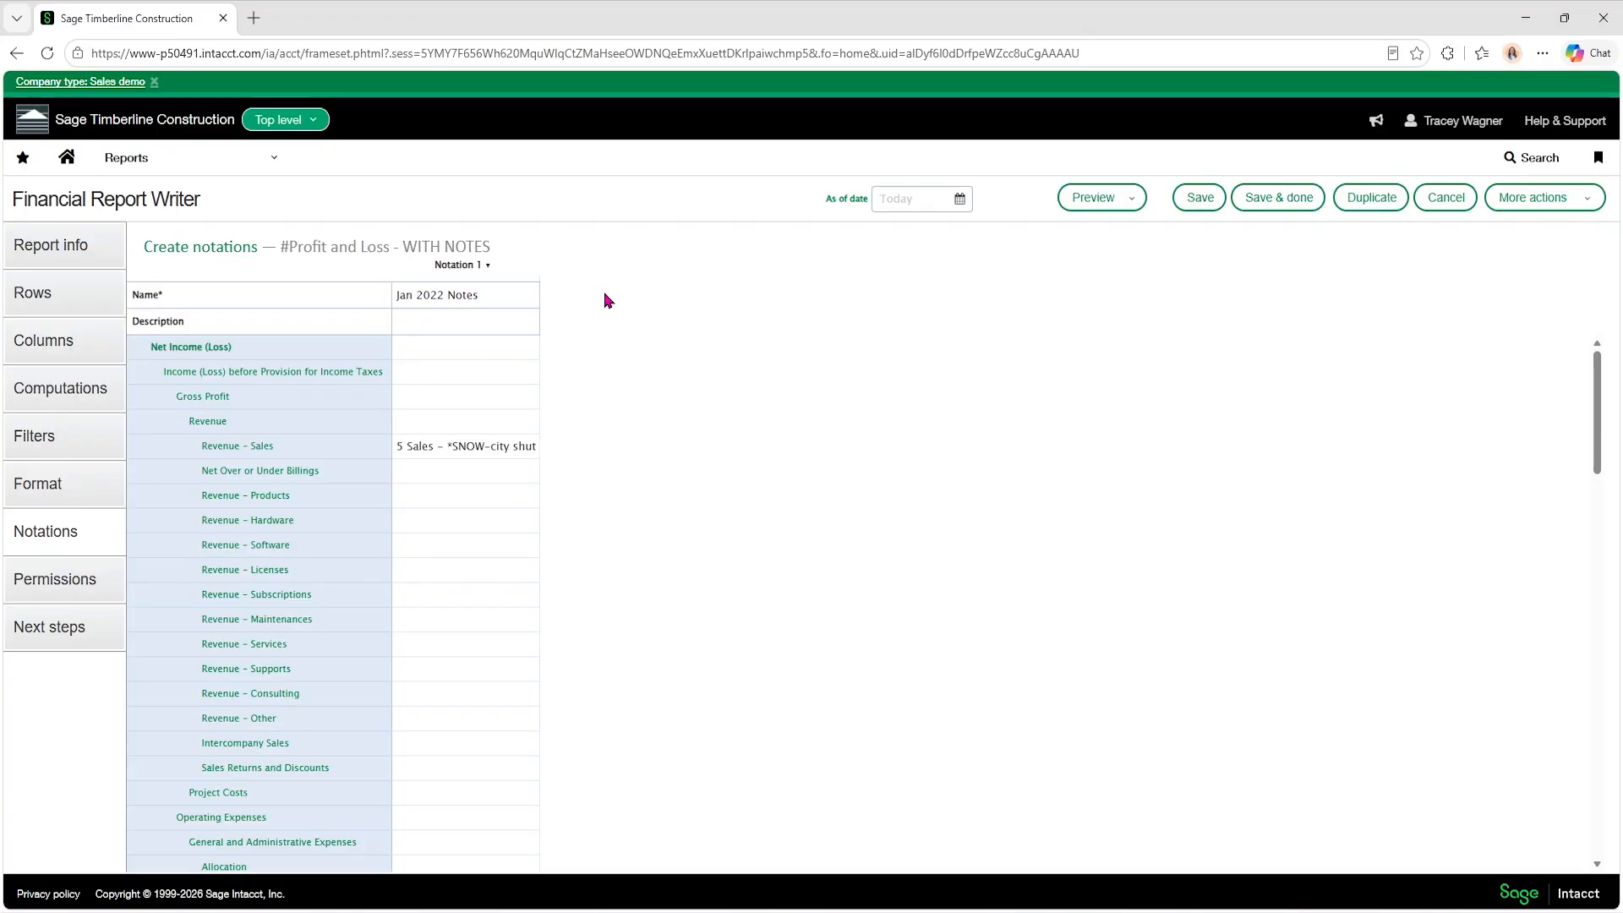
left_click(487, 264)
left_click(487, 266)
left_click(473, 301)
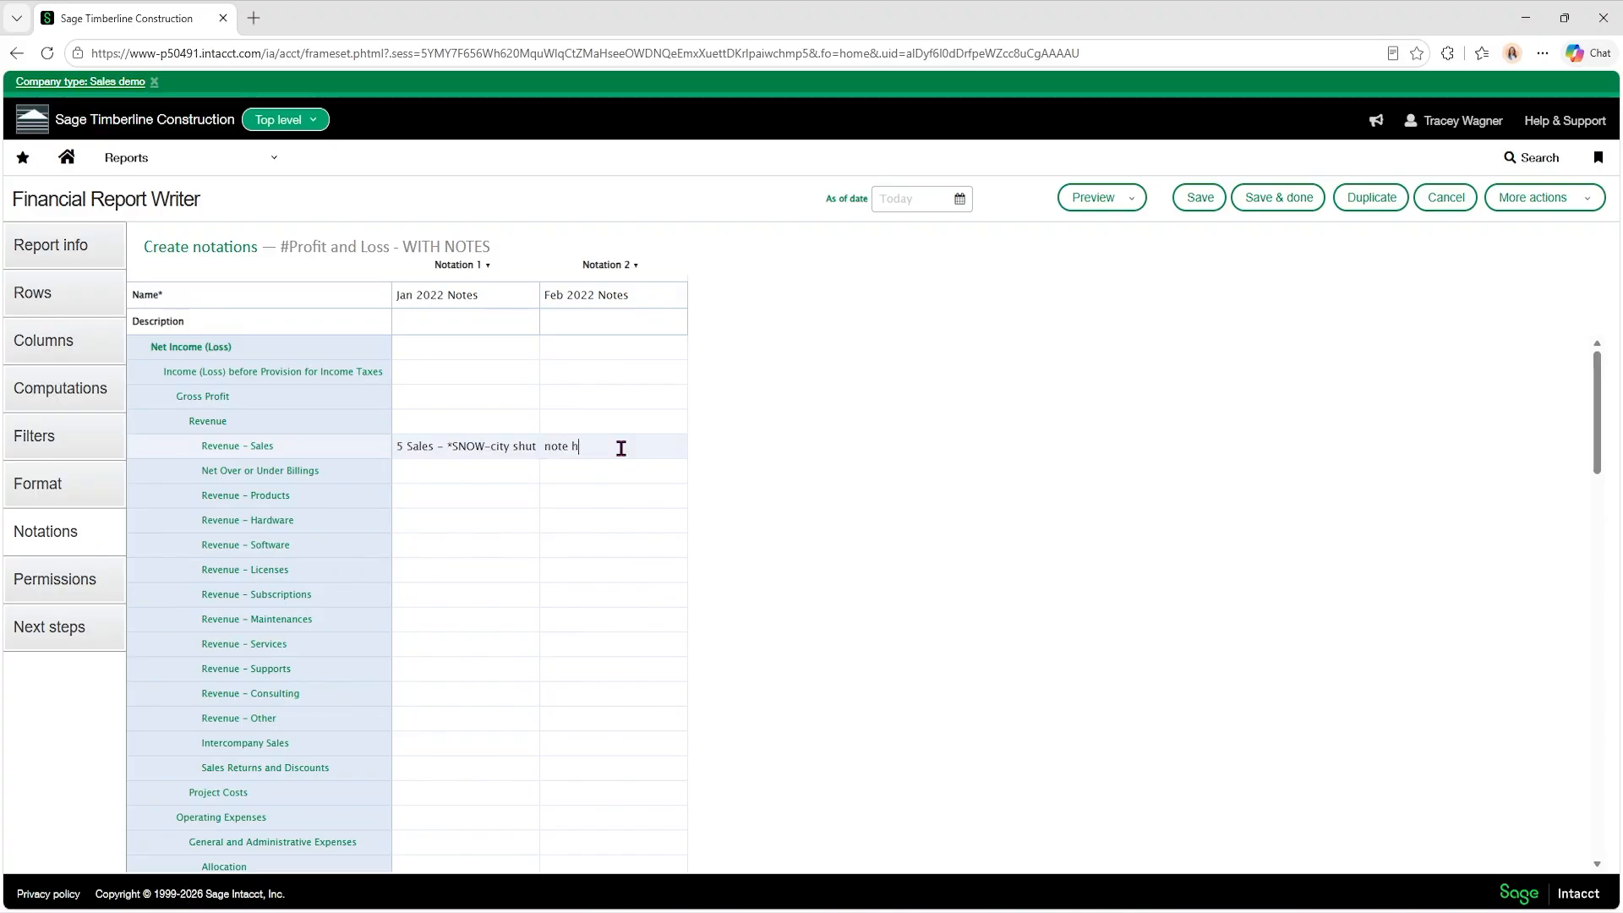
Enter "increased cost of plan" as the Feb 2022 note for Telecommunication.
scroll(674, 442, "down", 3)
scroll(674, 442, "up", 3)
scroll(610, 465, "down", 3)
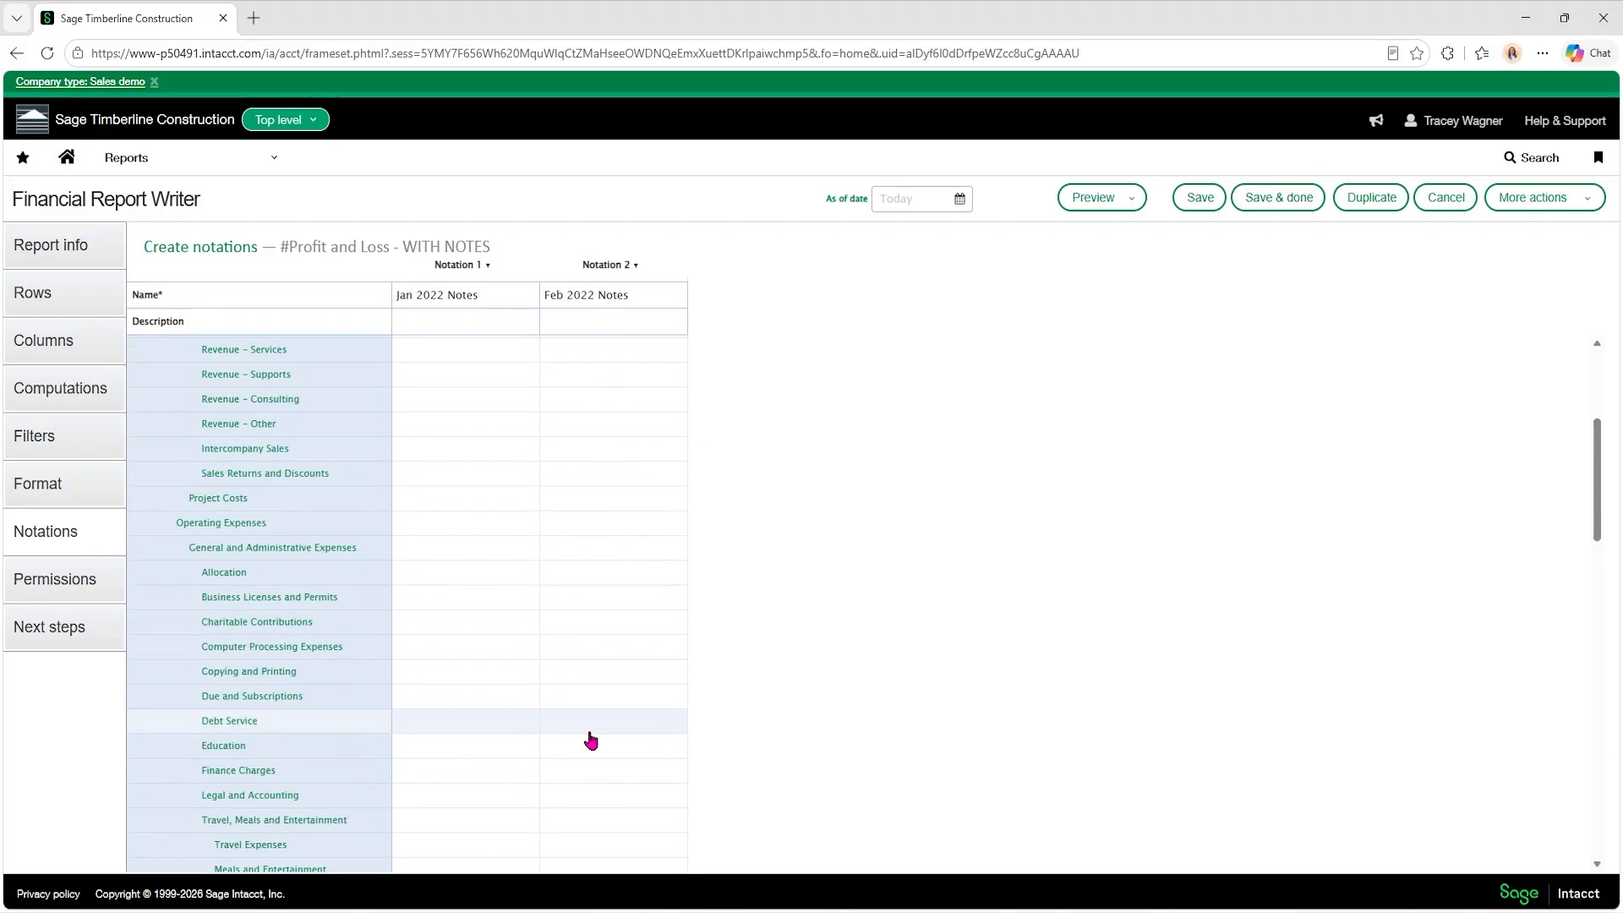
scroll(621, 436, "down", 3)
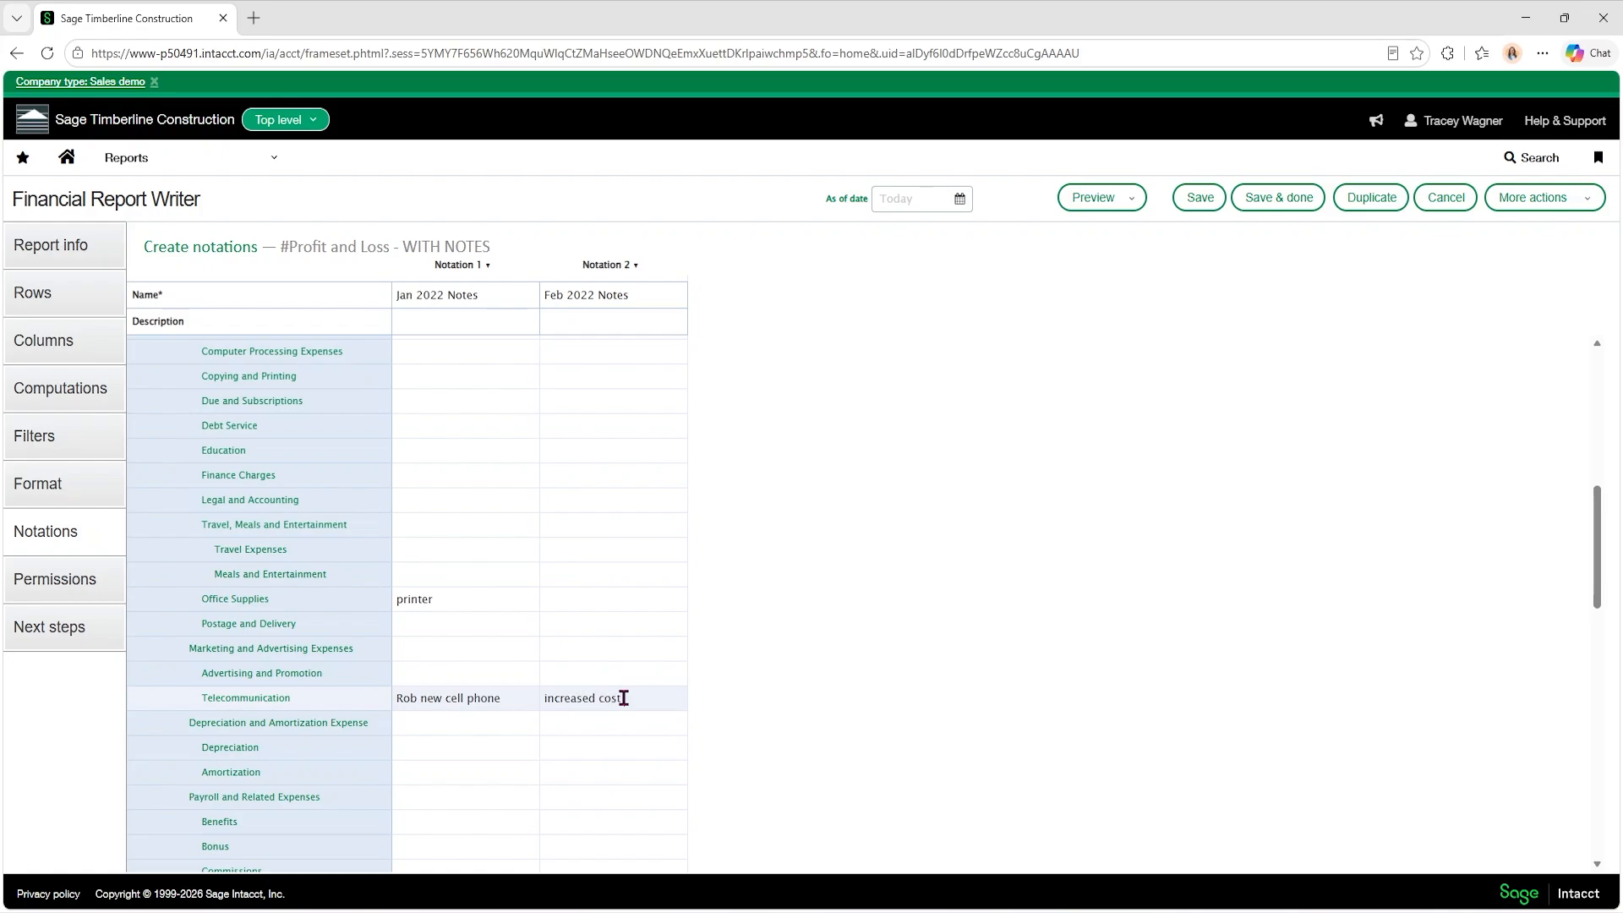
scroll(623, 697, "up", 10)
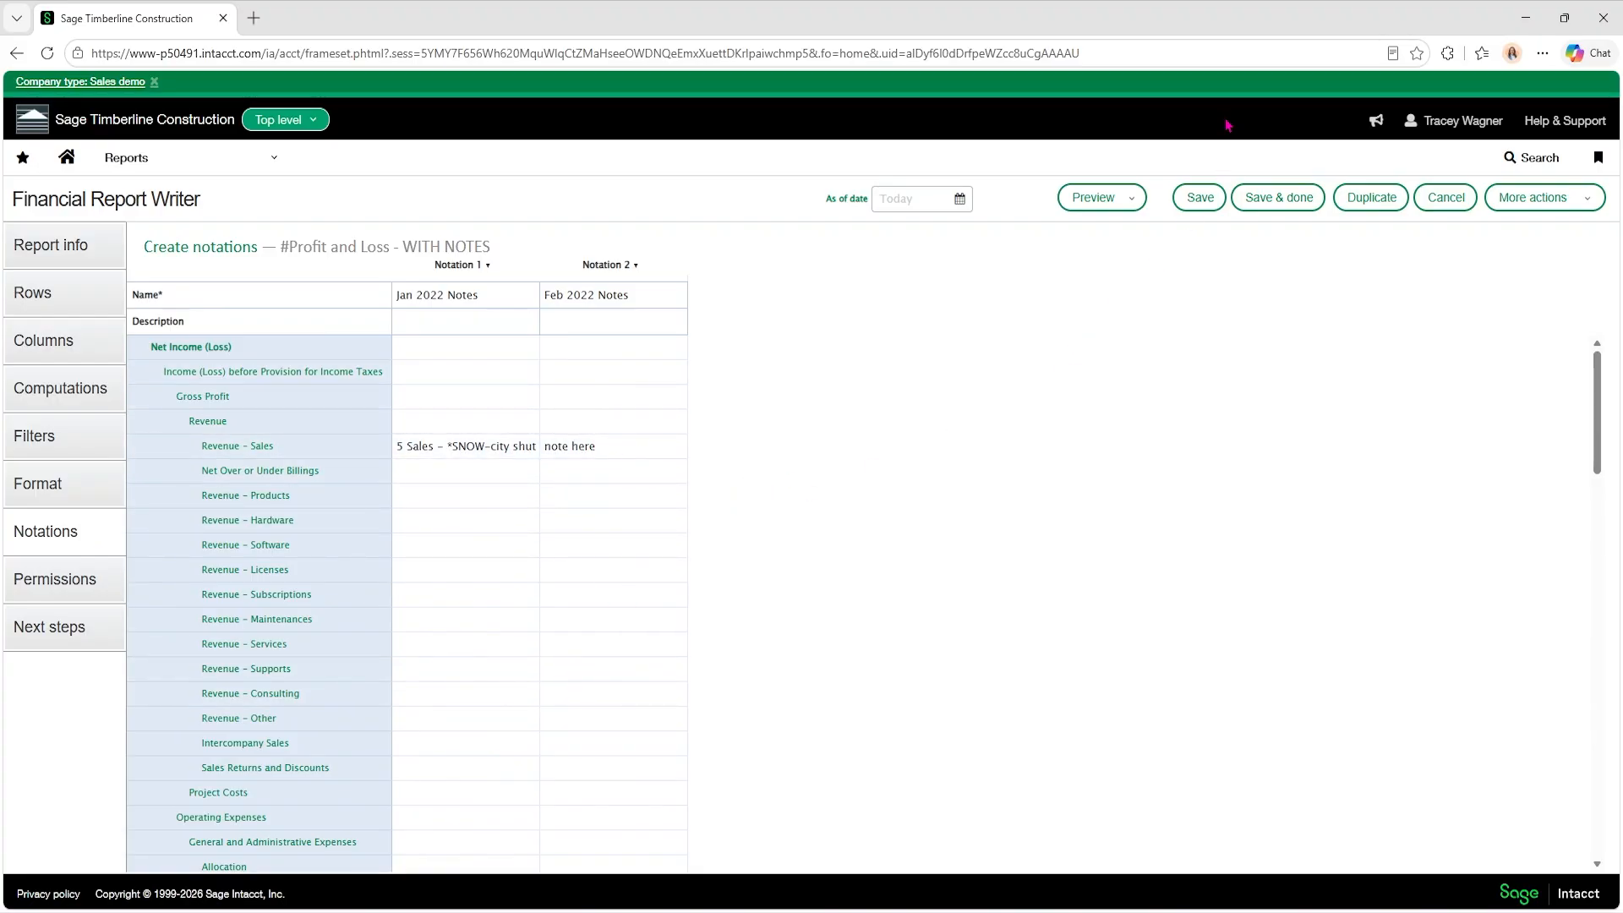
Add a report column immediately after Feb 2022 Variance and set its column type to Notation.
left_click(55, 352)
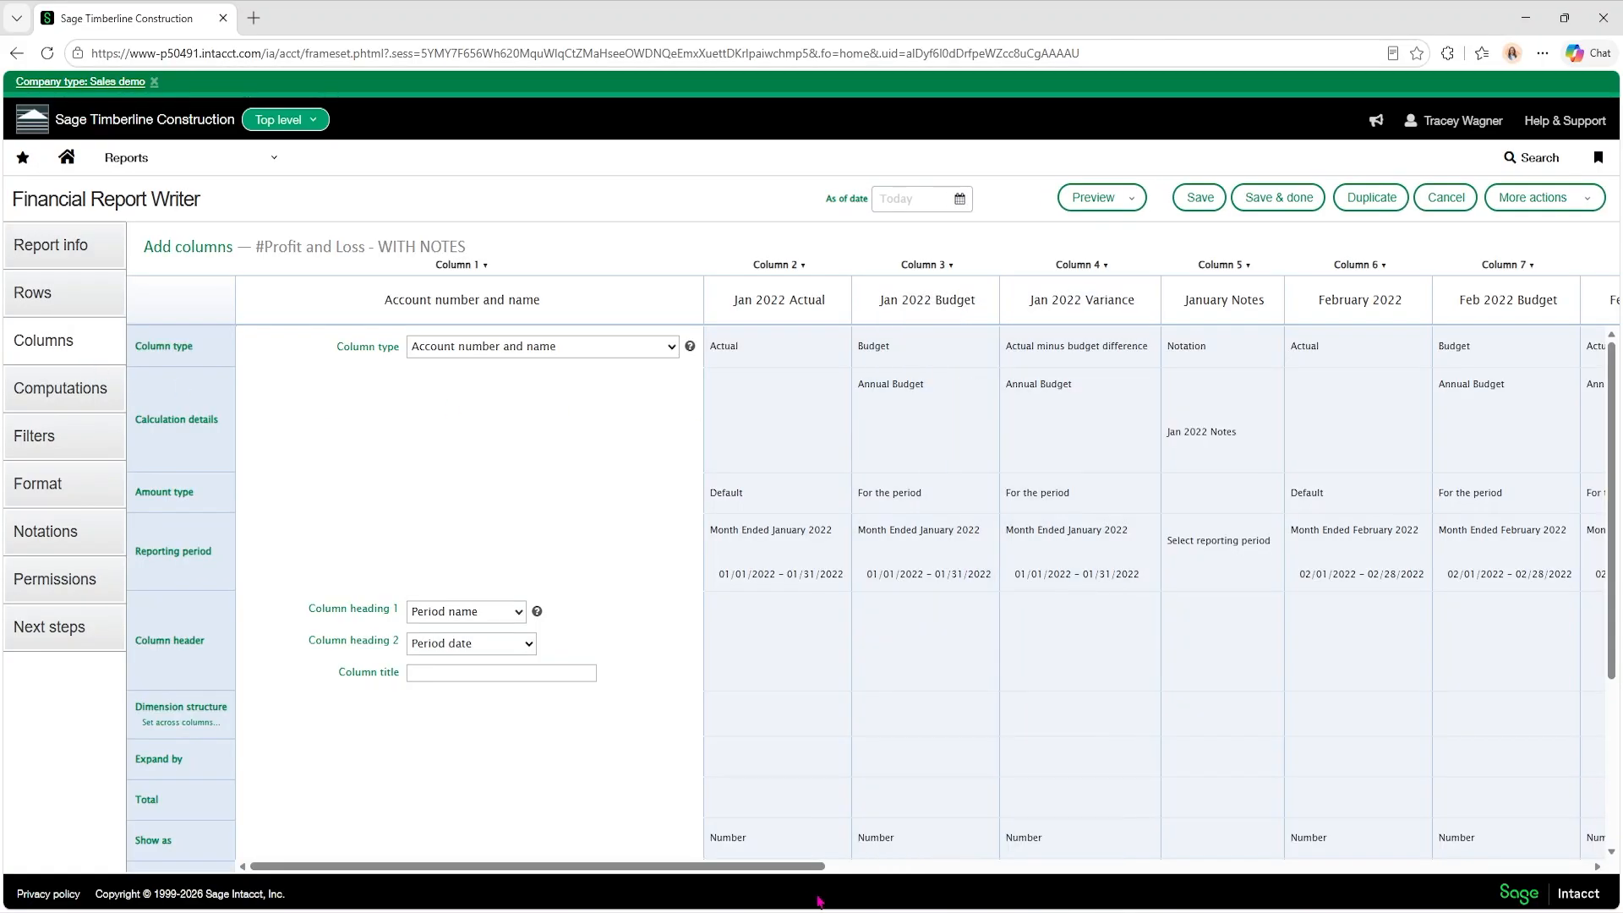
left_click_drag(786, 883, 1052, 887)
left_click(1015, 264)
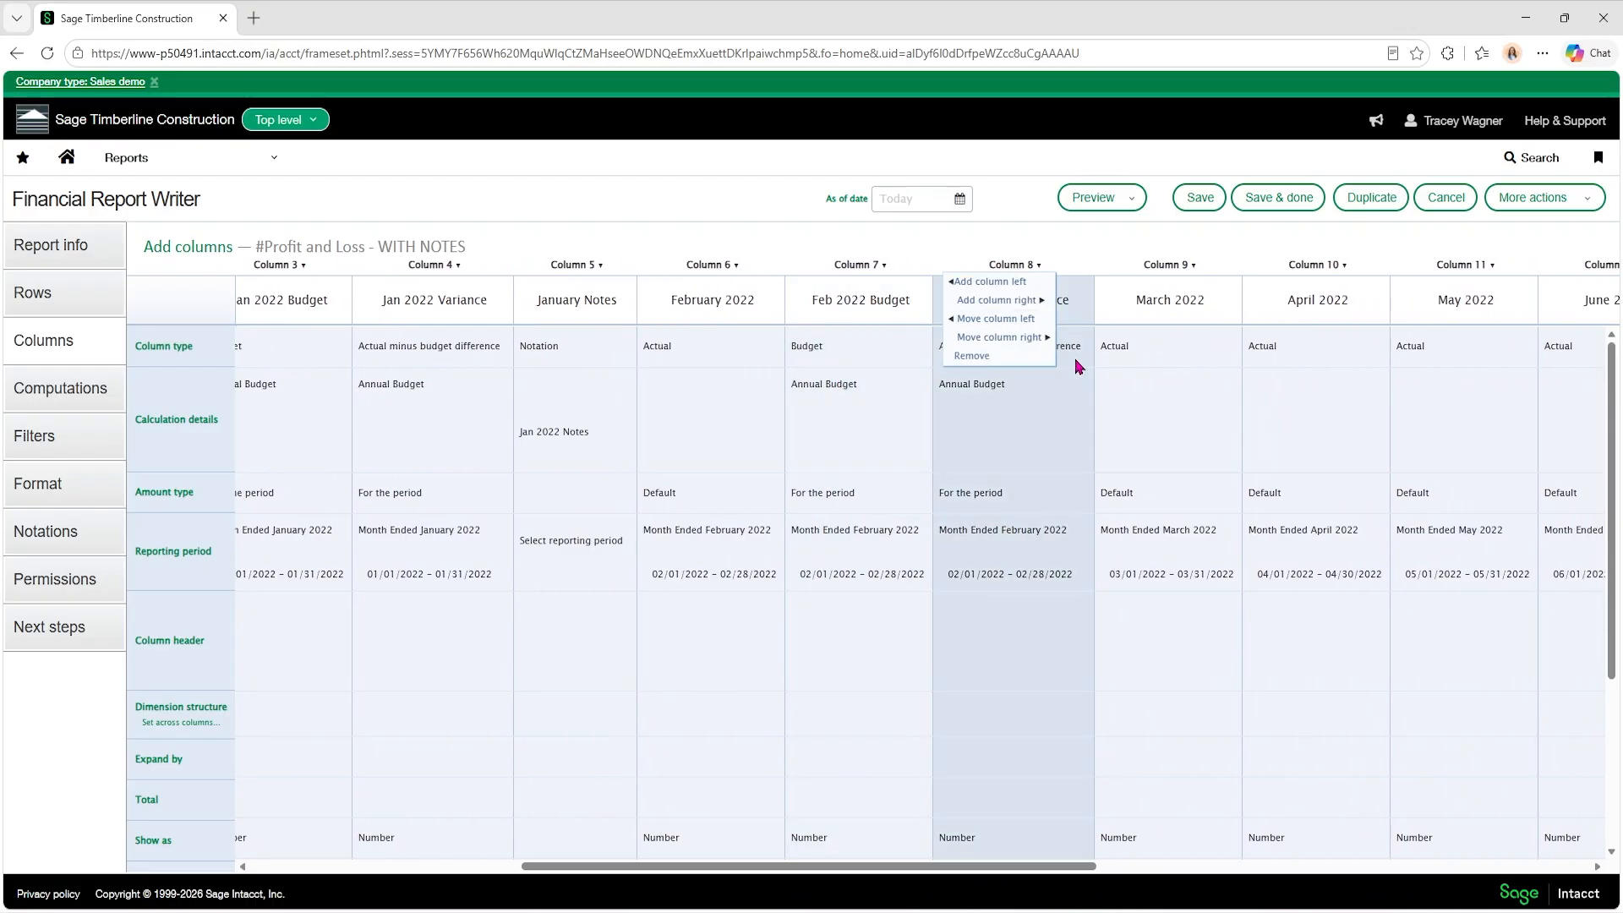
left_click(1038, 267)
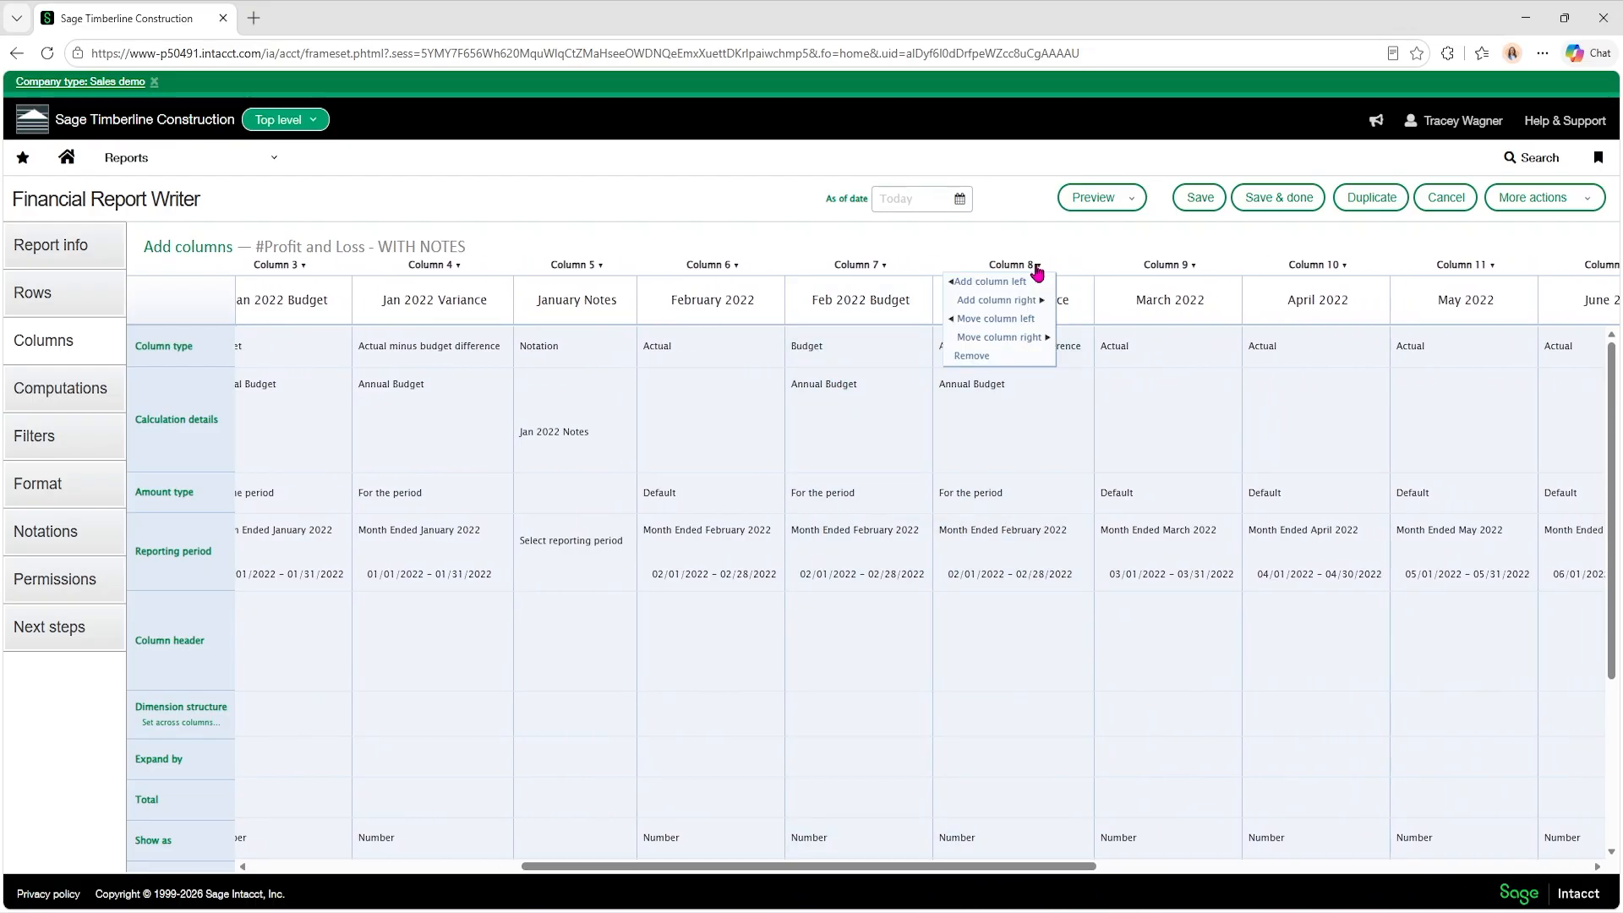
left_click(1032, 301)
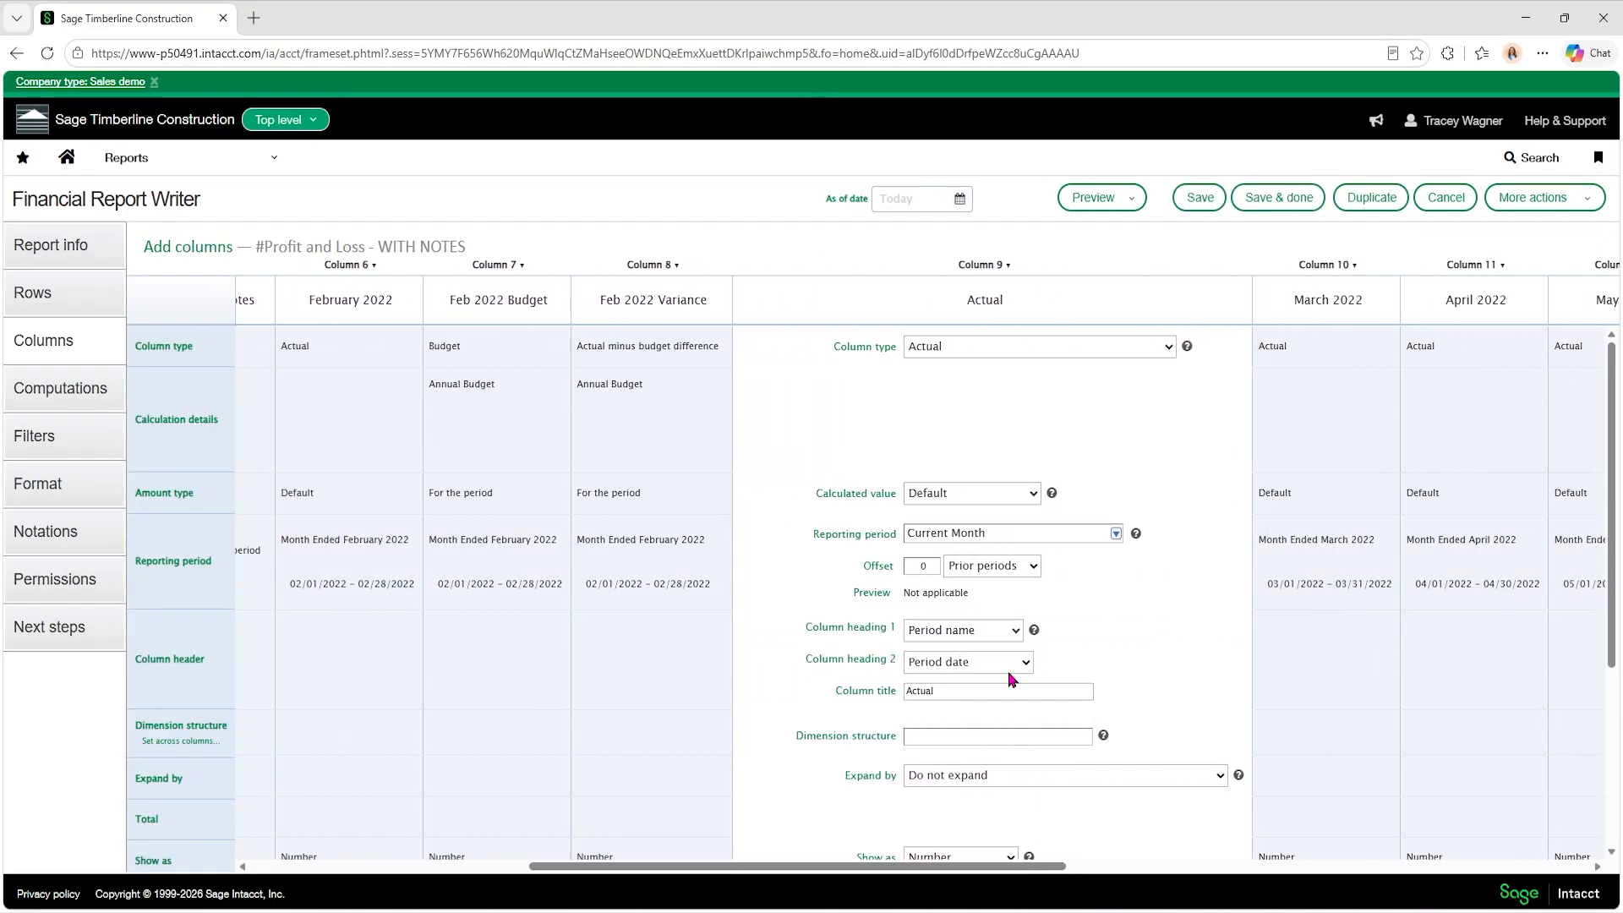
left_click(1169, 349)
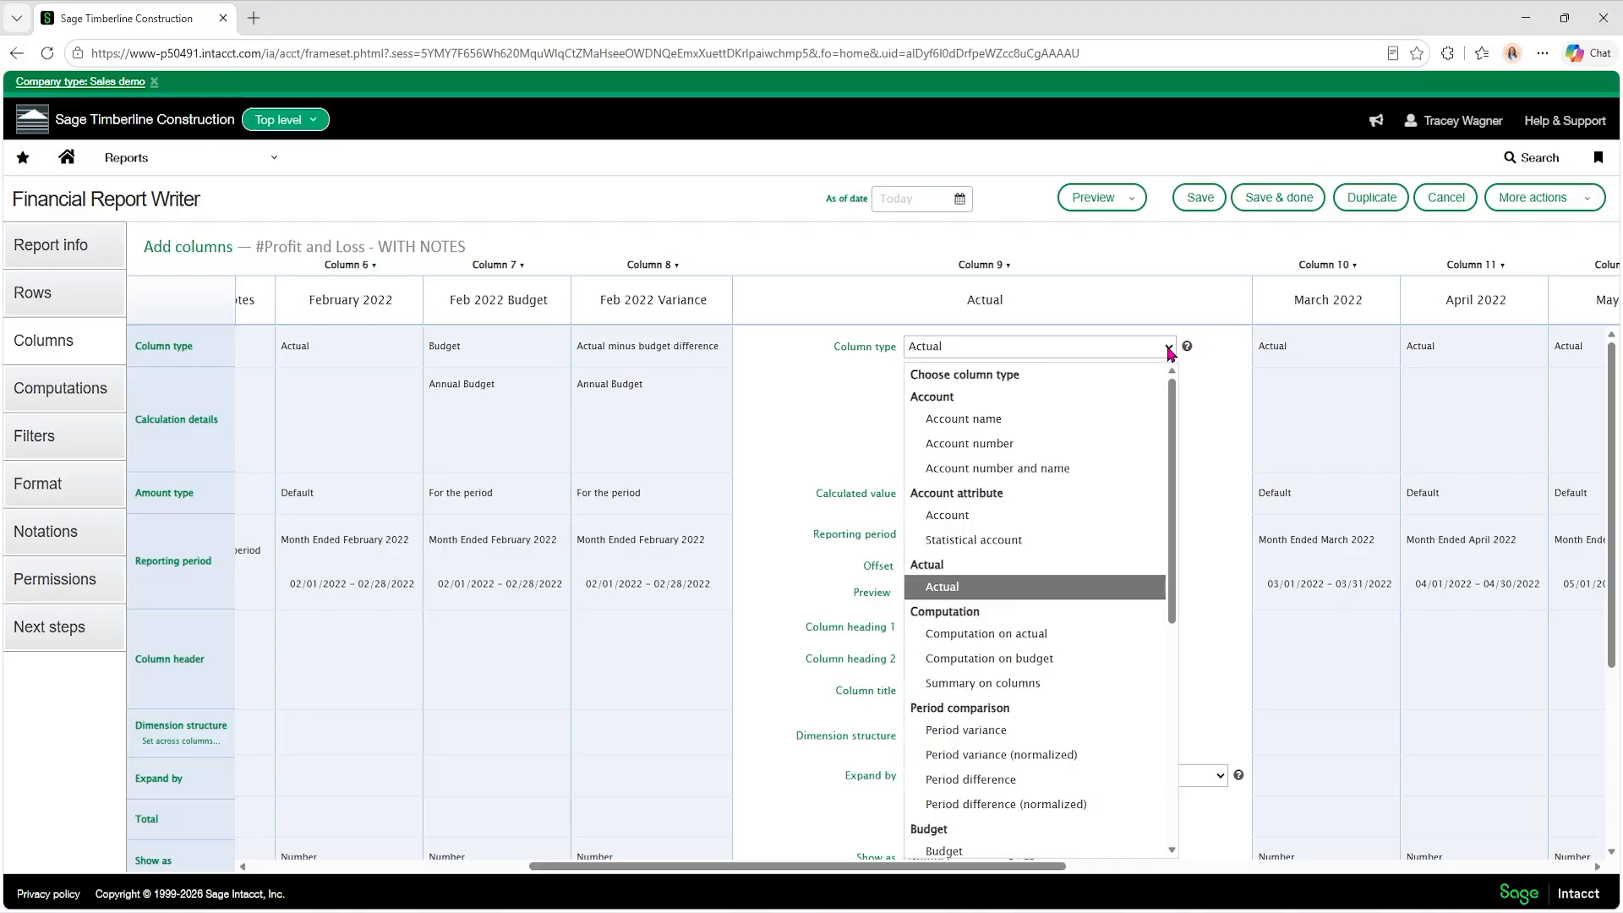
left_click_drag(1177, 406, 1180, 630)
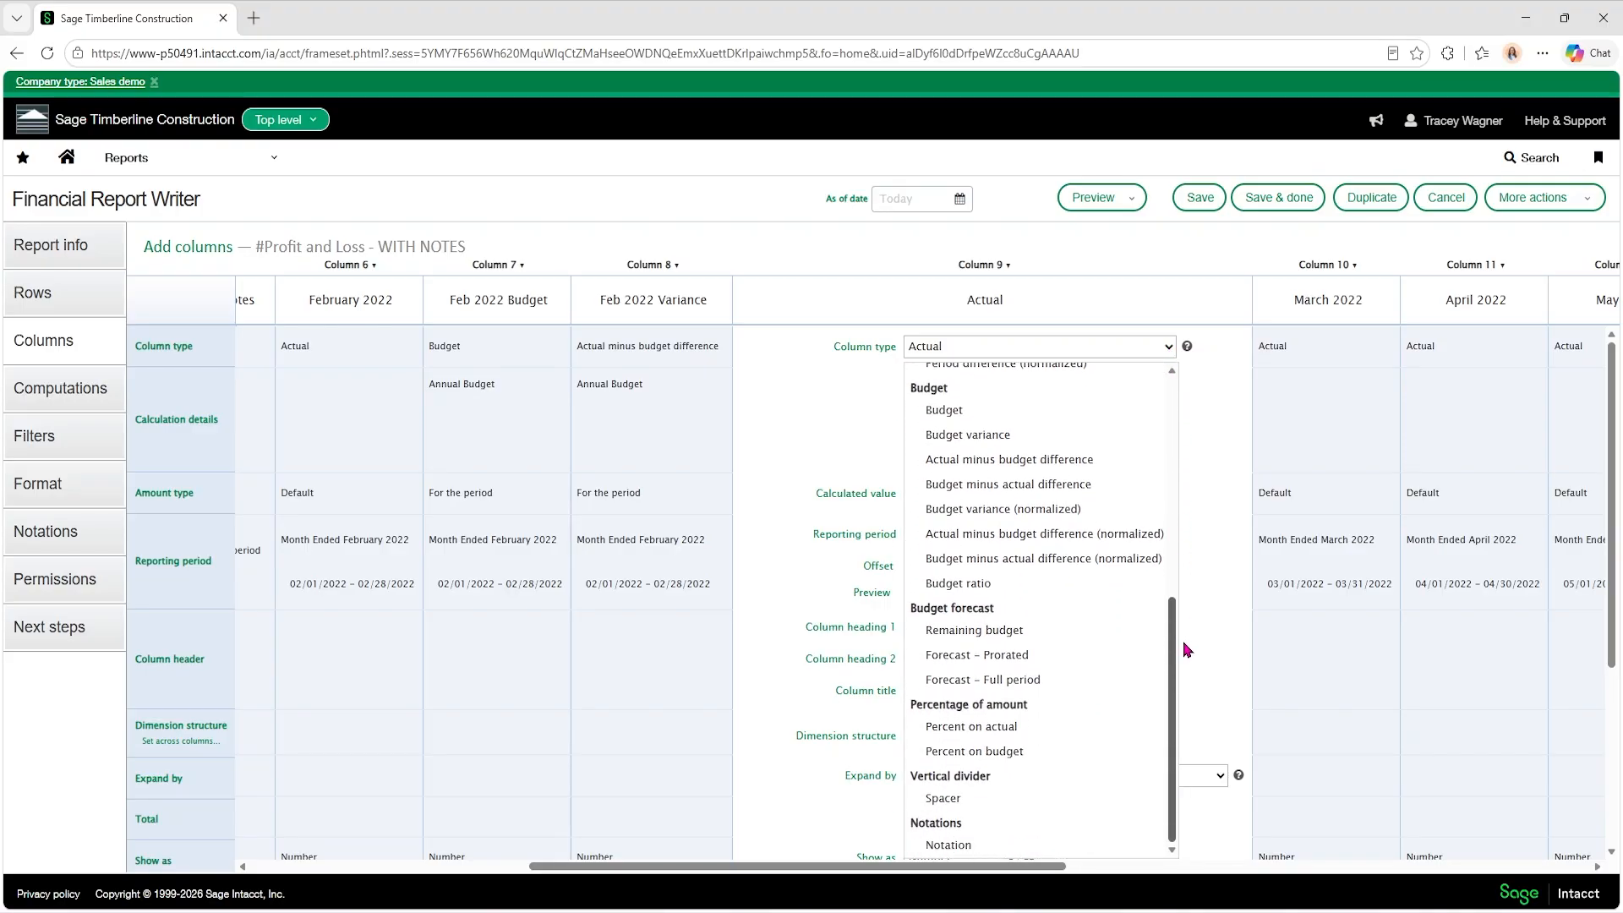
left_click(968, 846)
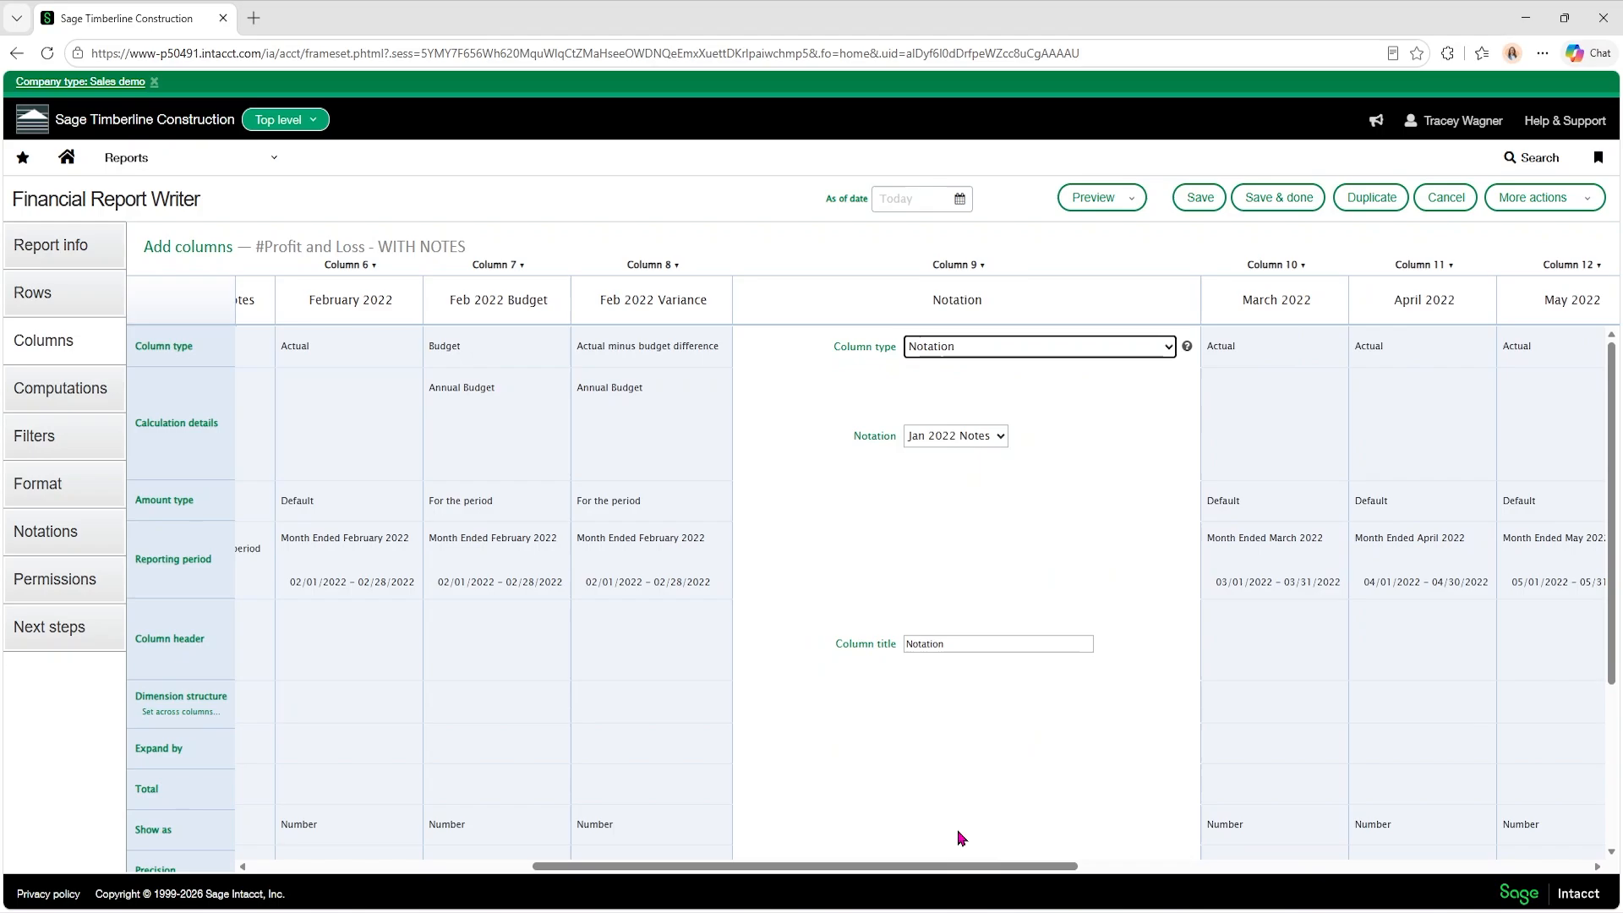
Link the new notation column to Feb 2022 Notes and set its column title to "Feb 2022 Notes".
left_click(1006, 440)
left_click(951, 490)
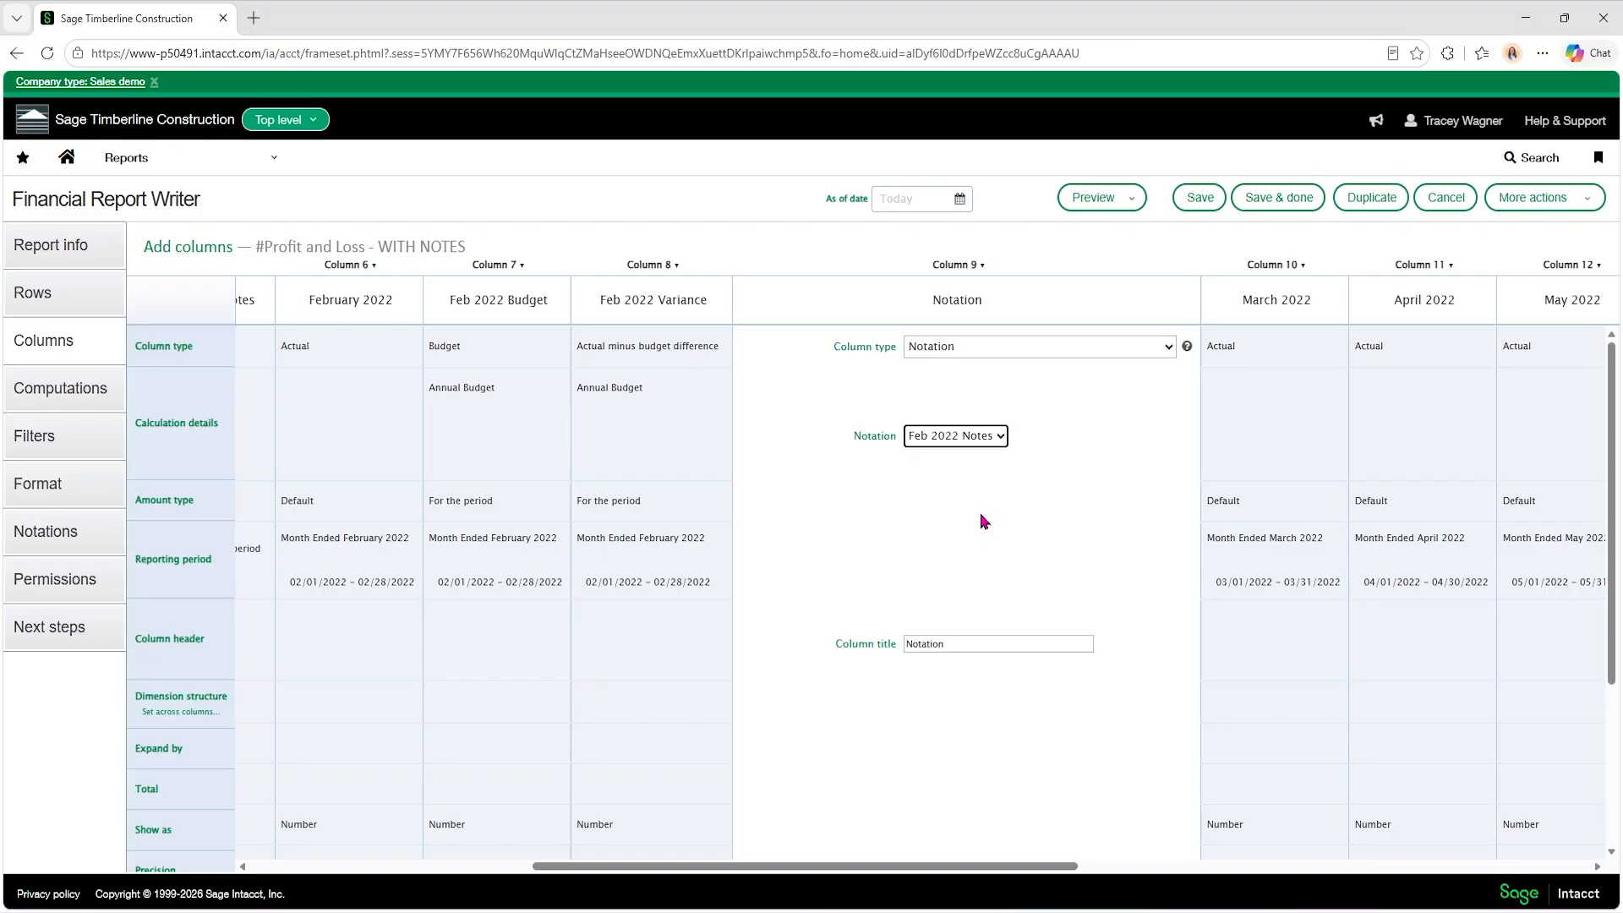
double_click(951, 643)
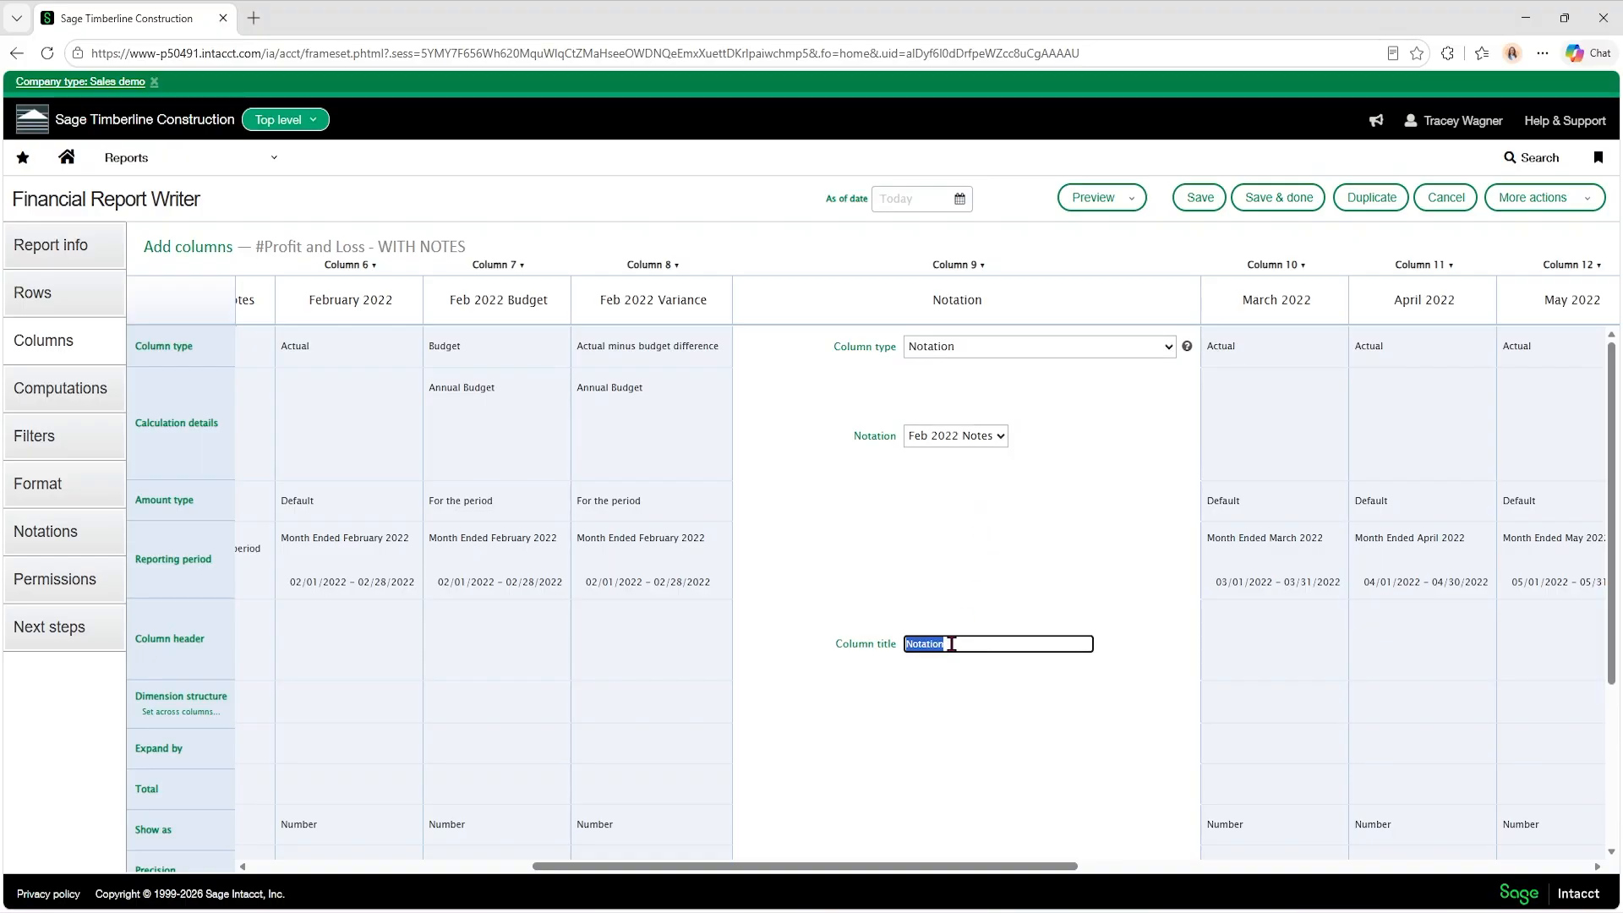
type("Feb 2022 Notes")
Preview the report and check the Feb 2022 Notes entries on the sales and telecommunication total rows.
left_click(1130, 196)
left_click(1084, 273)
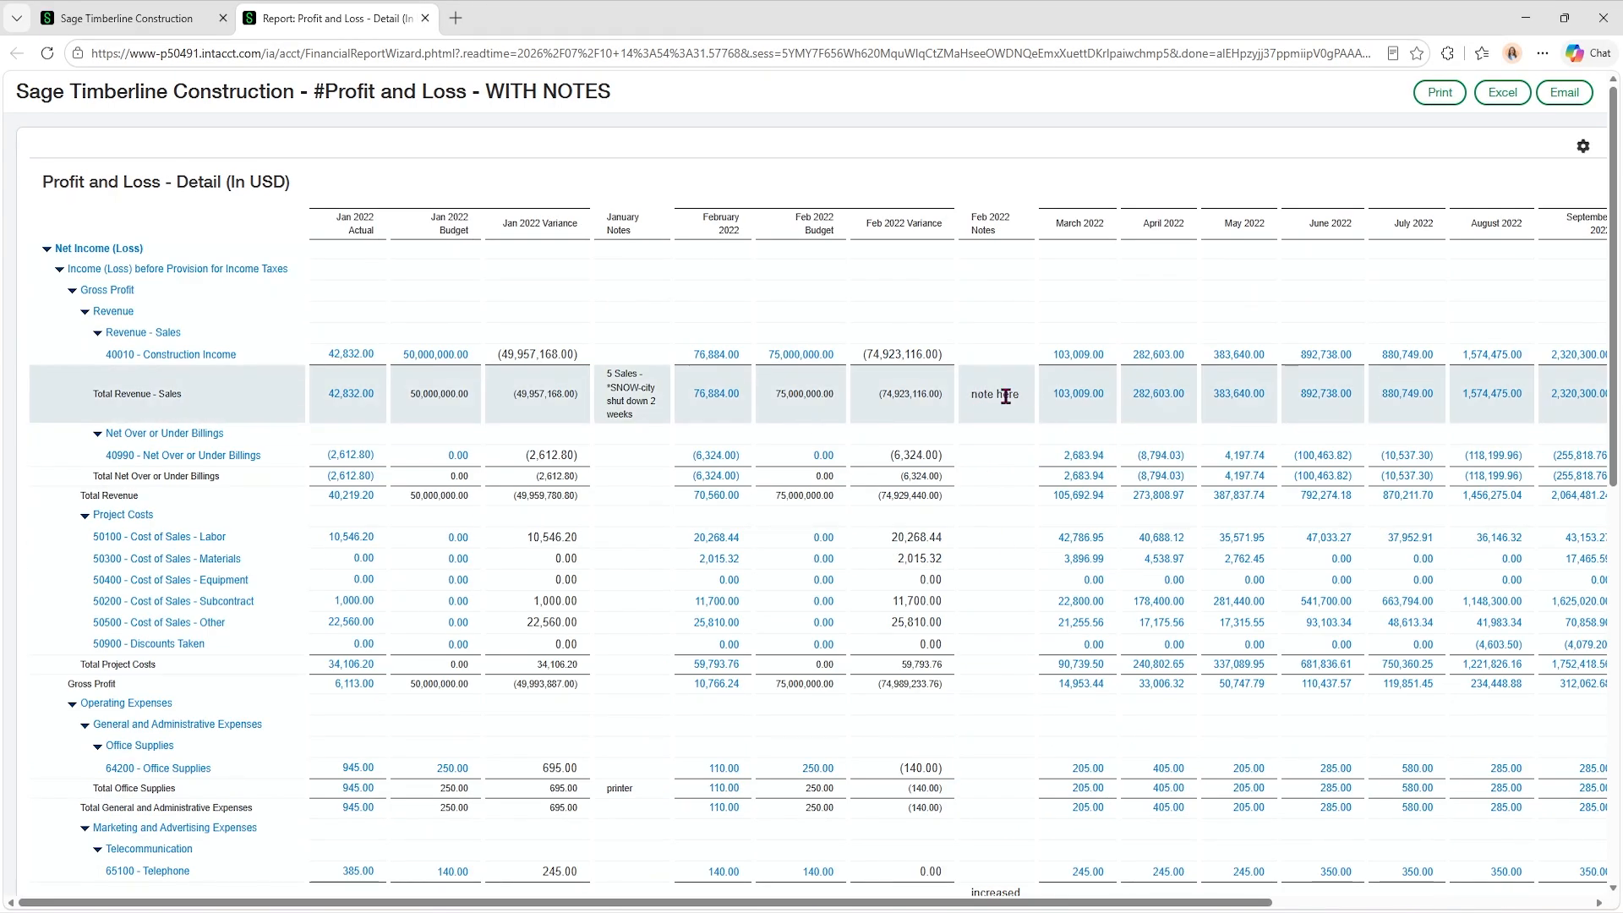
scroll(985, 601, "down", 3)
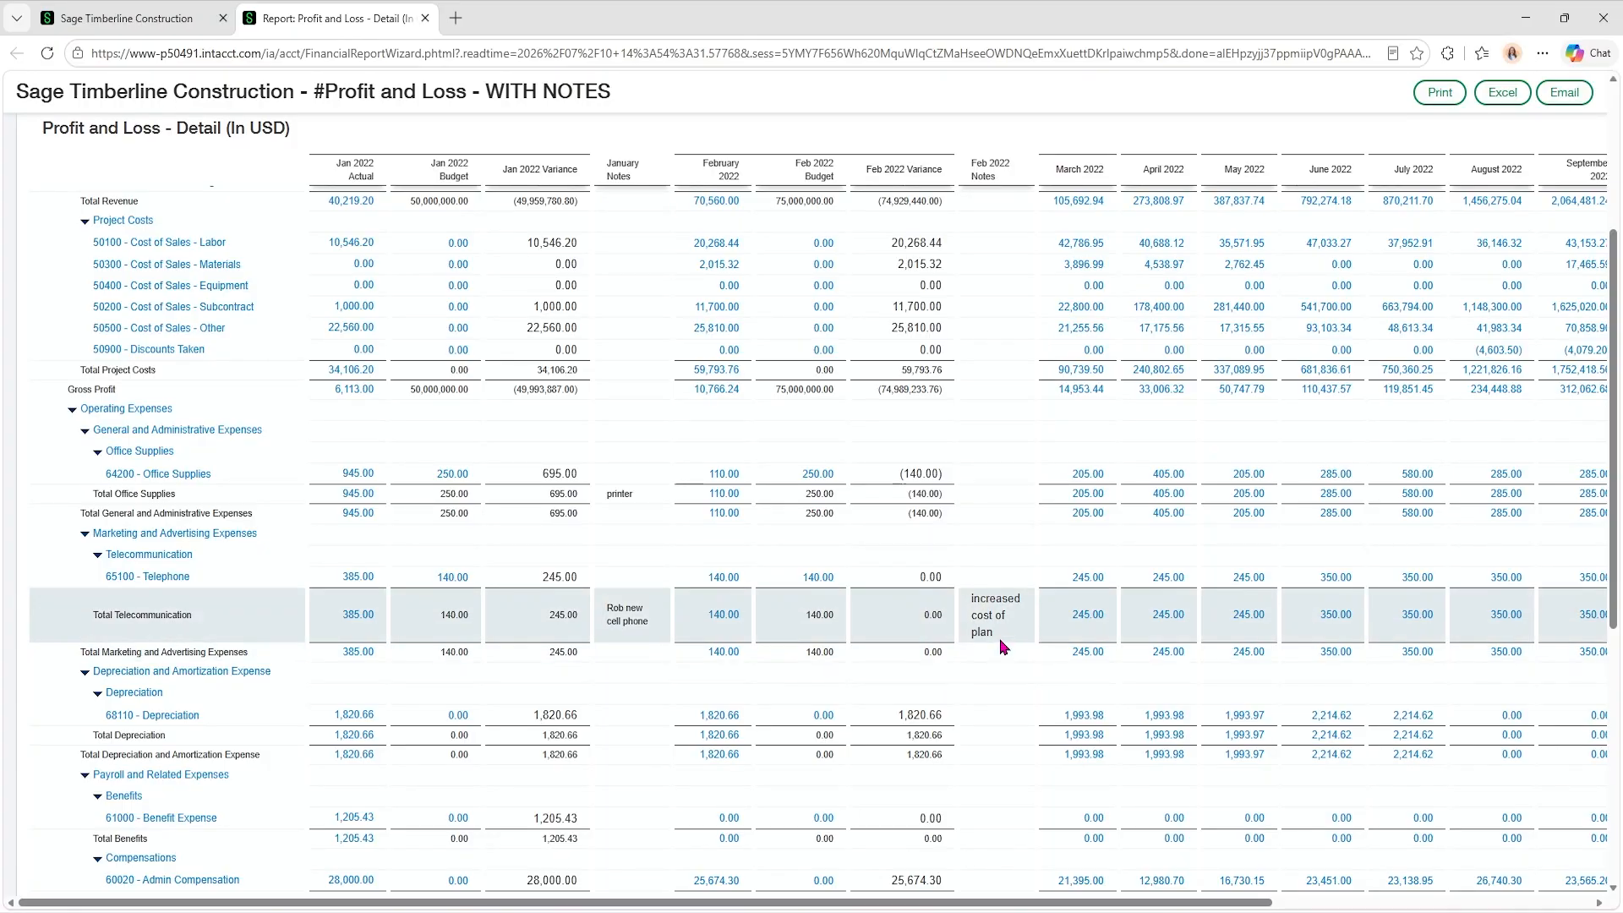
scroll(1001, 651, "up", 3)
scroll(996, 393, "down", 3)
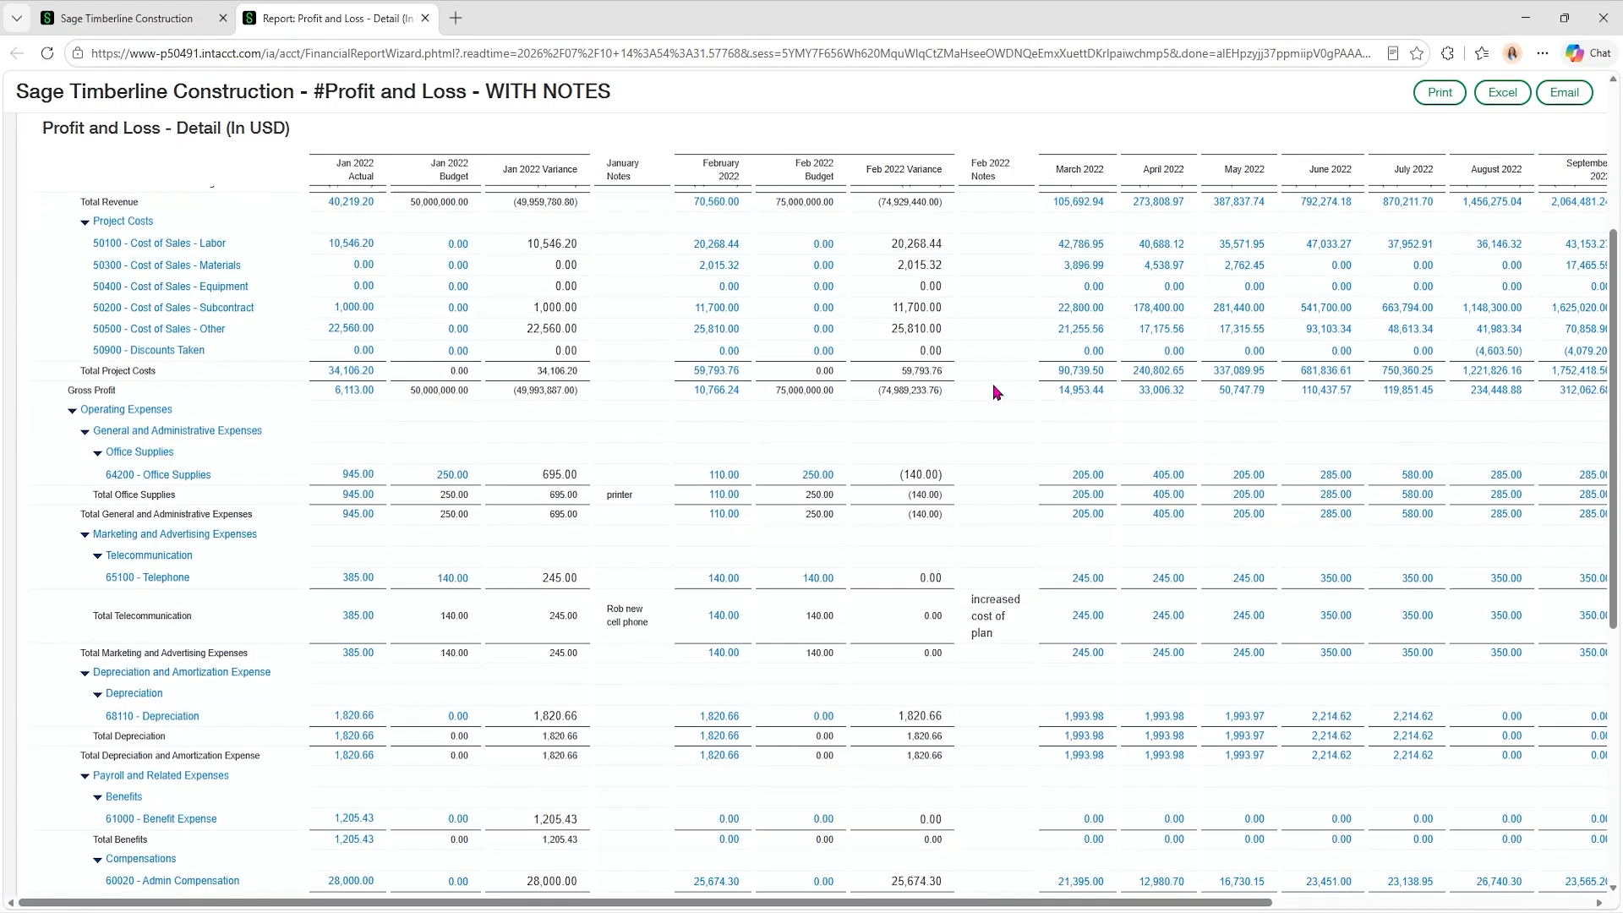
scroll(1026, 656, "up", 3)
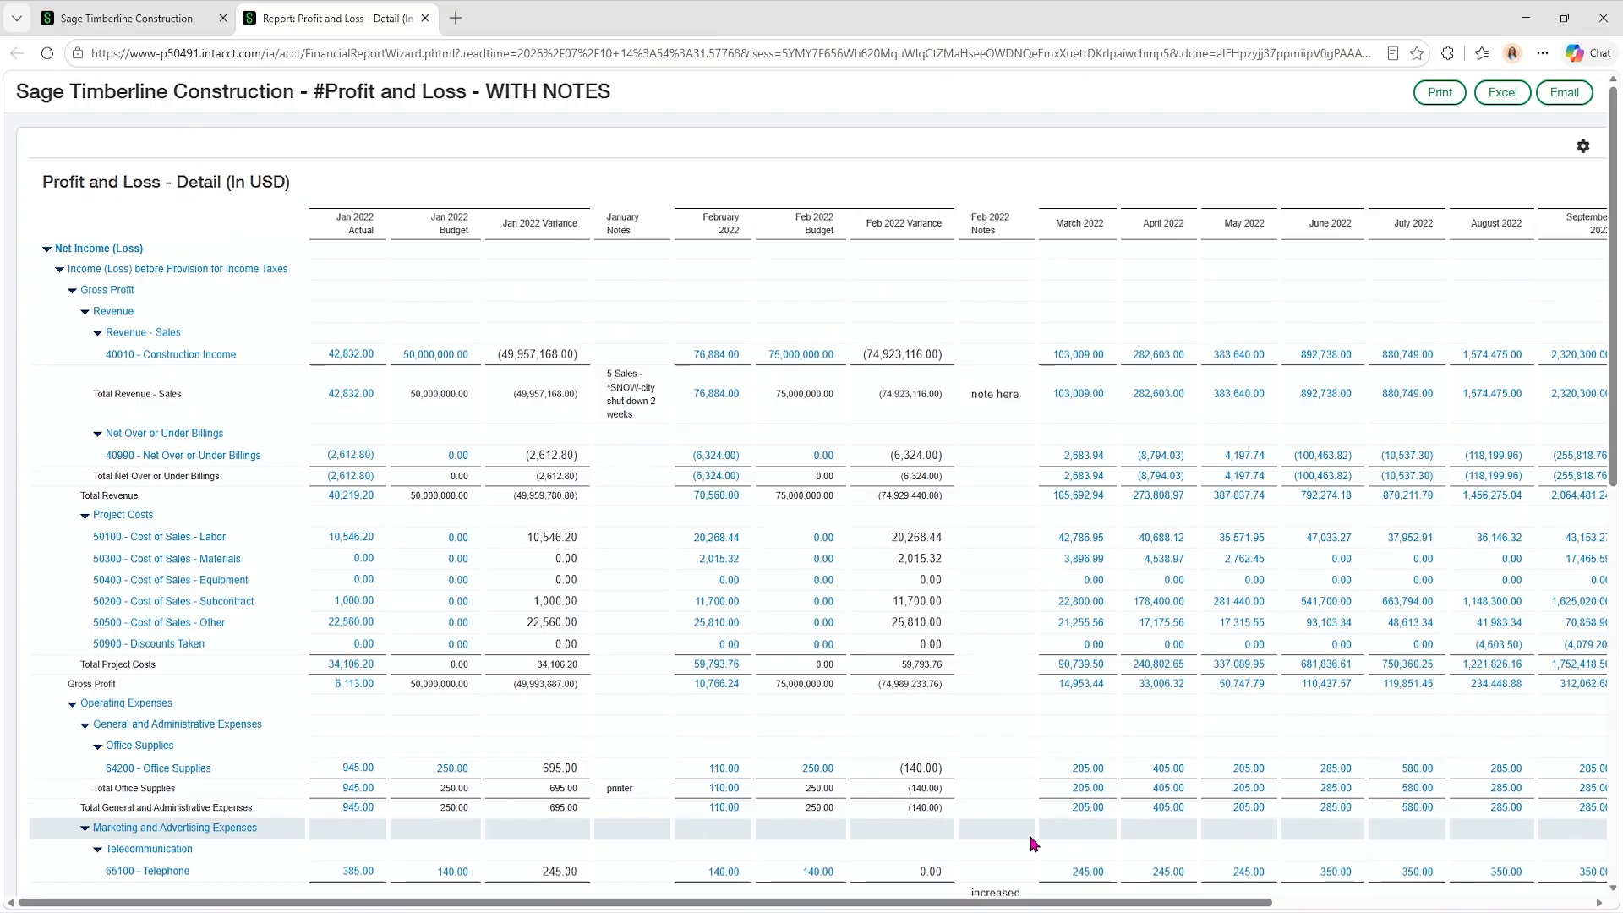
scroll(1028, 841, "down", 3)
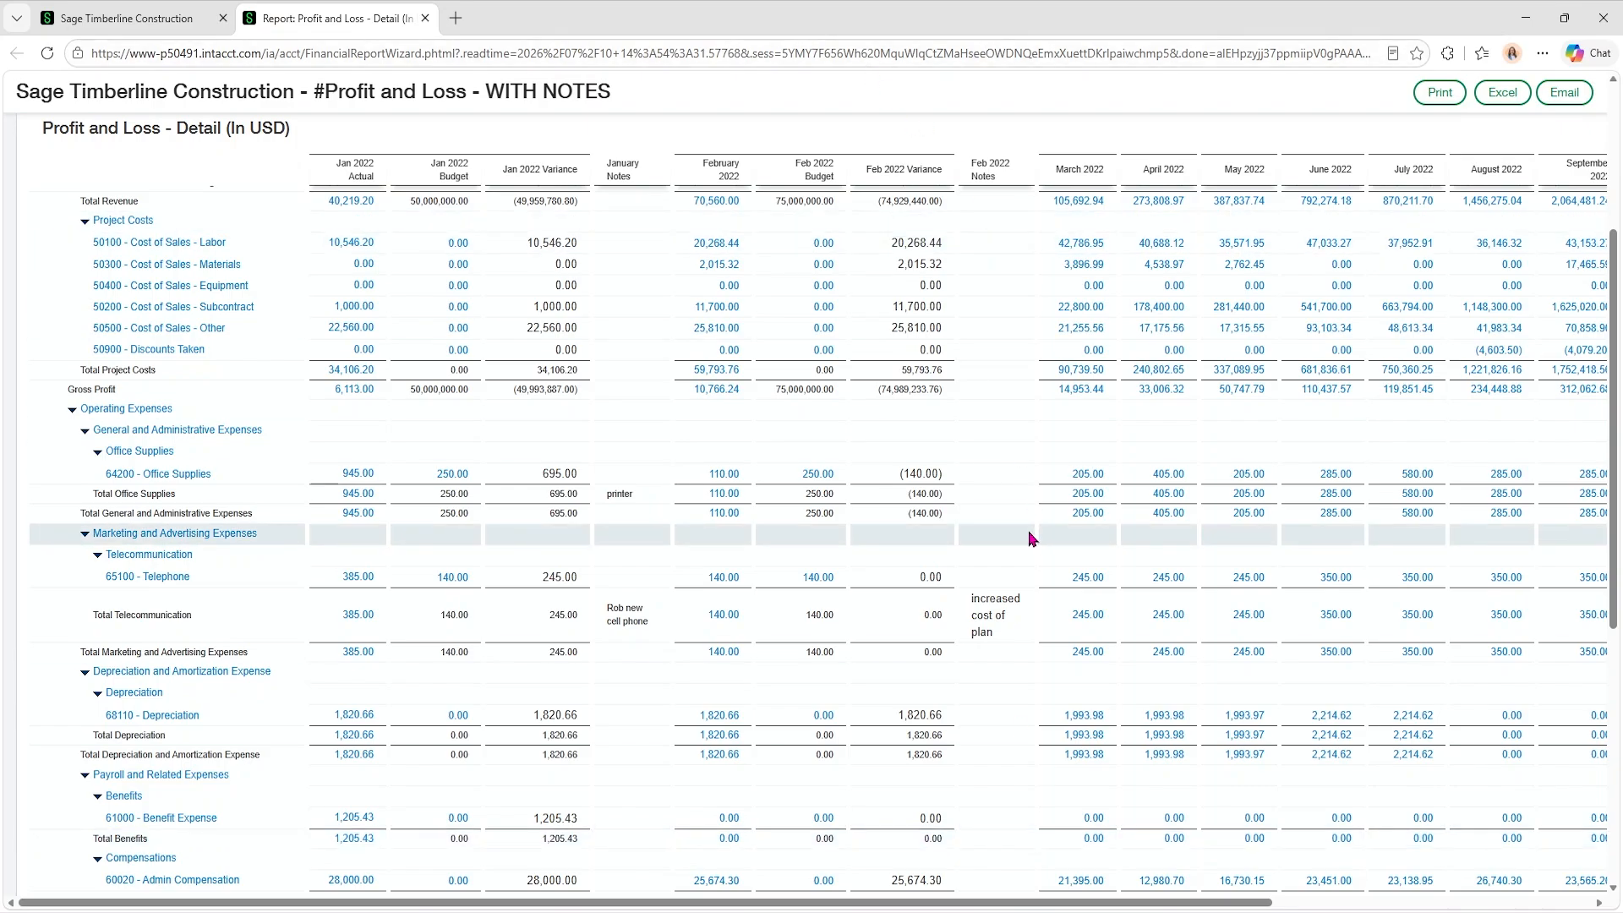
Hide the totals for Revenue - Sales in the report's row formatting and preview the report.
left_click(177, 17)
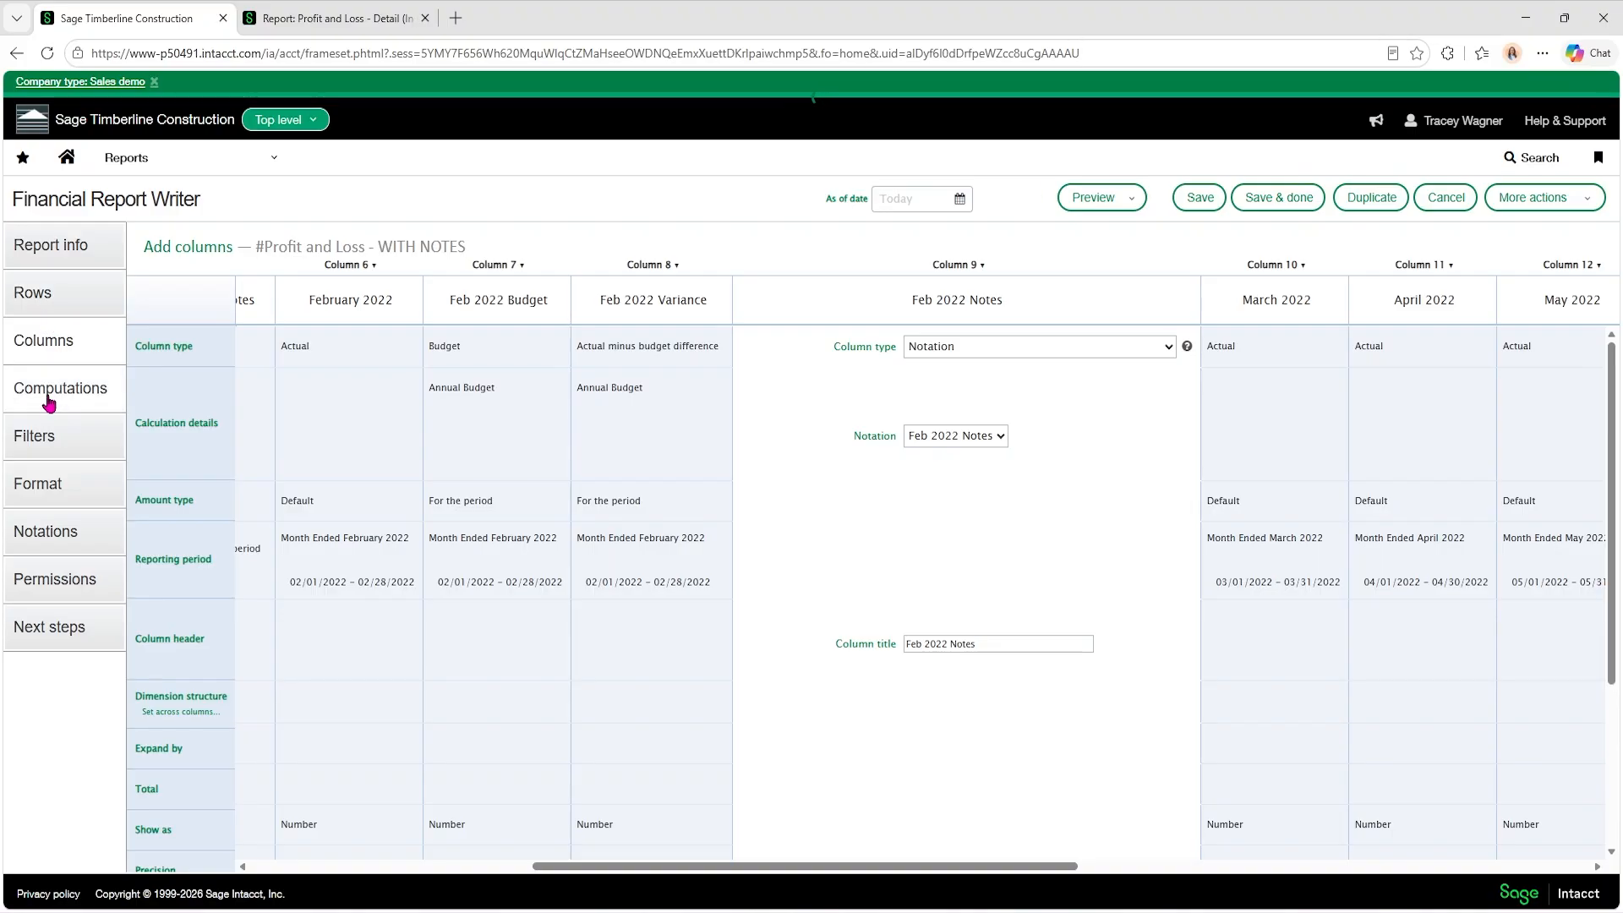
left_click(66, 532)
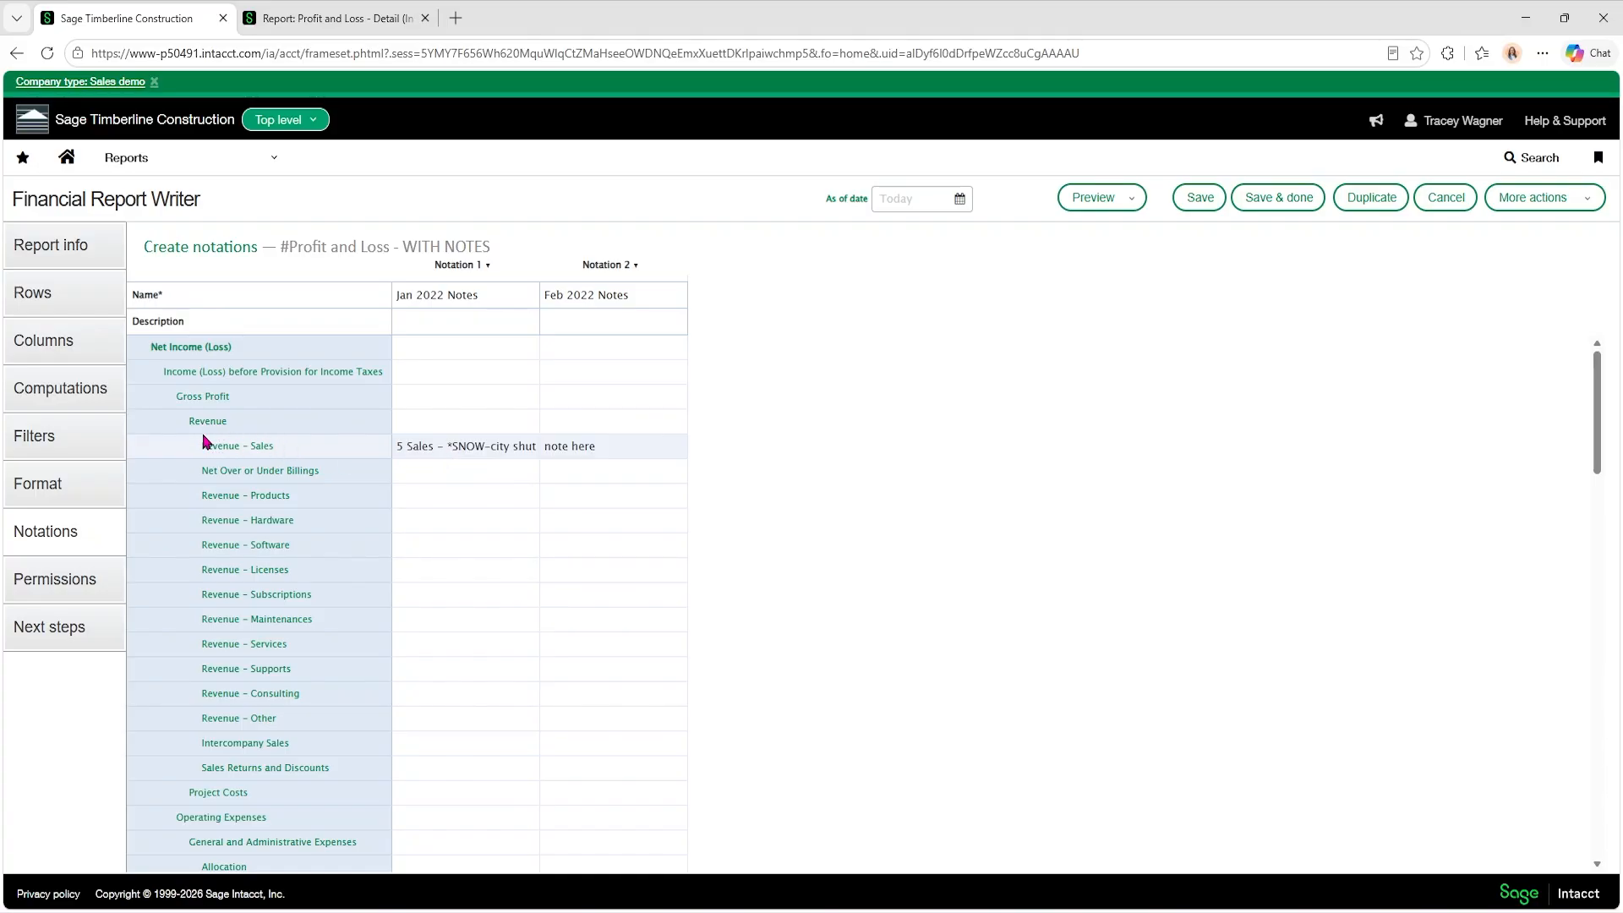
left_click(52, 495)
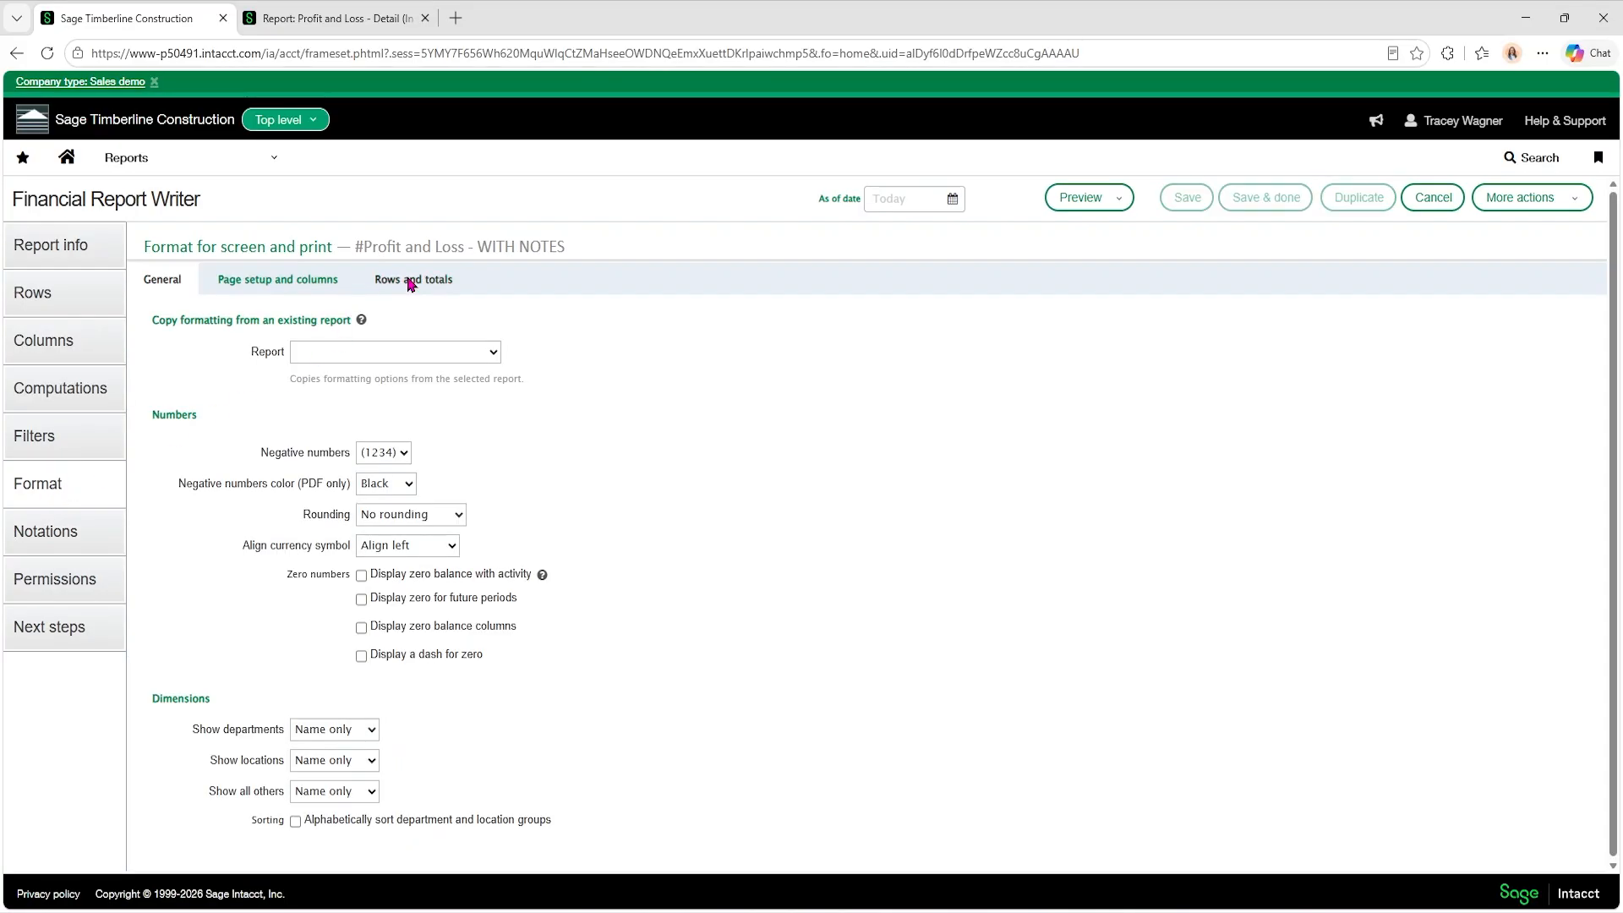
left_click(410, 282)
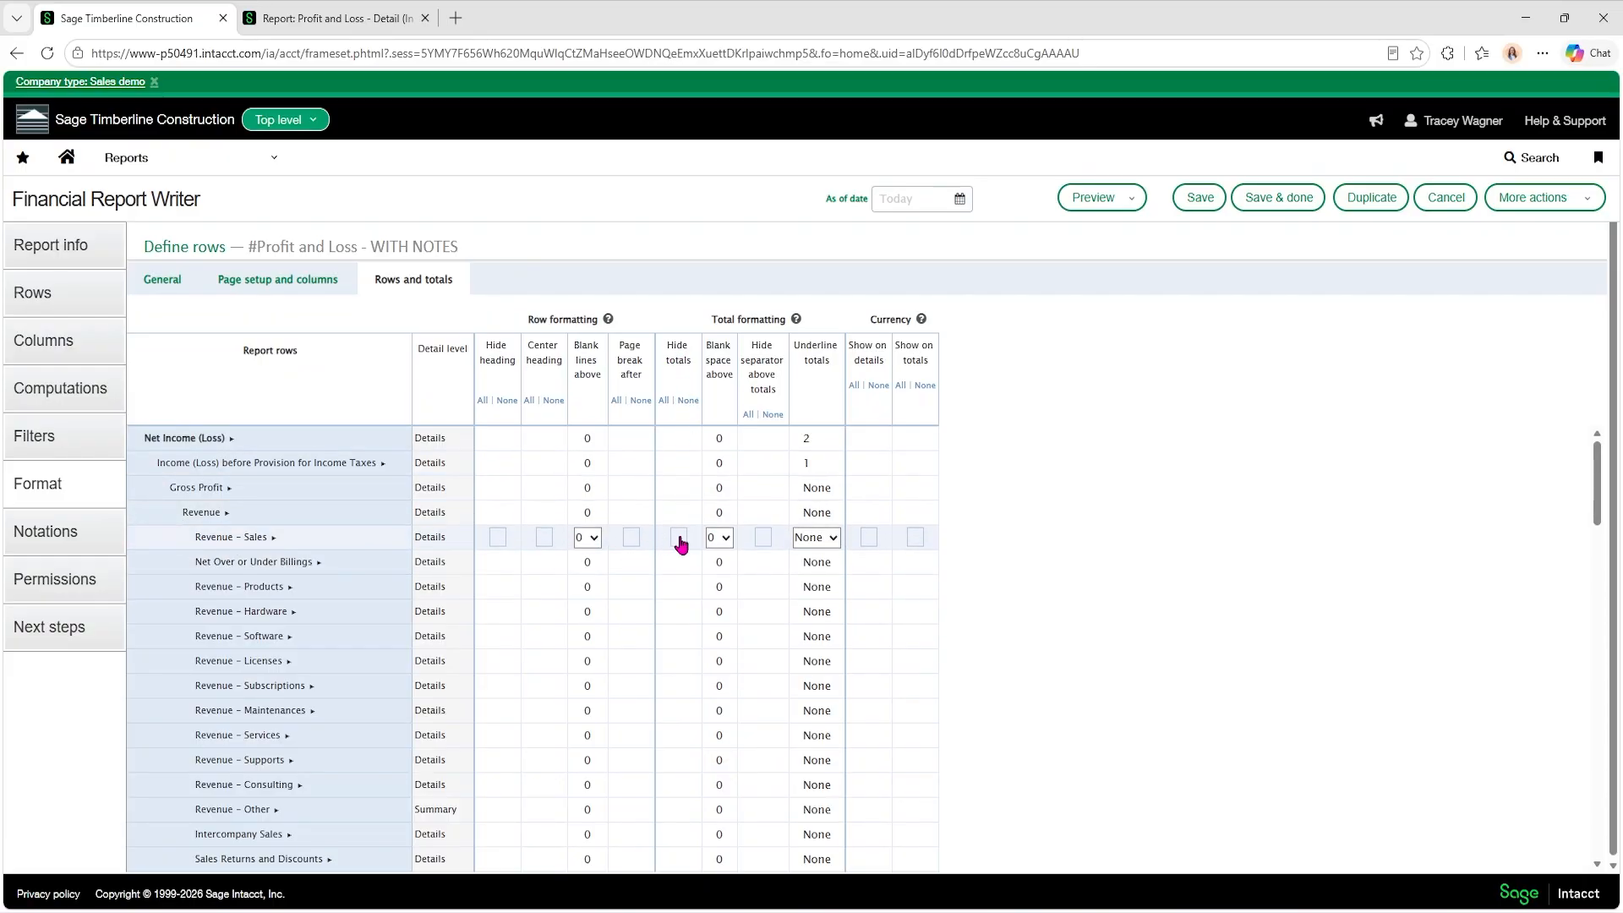
left_click(680, 539)
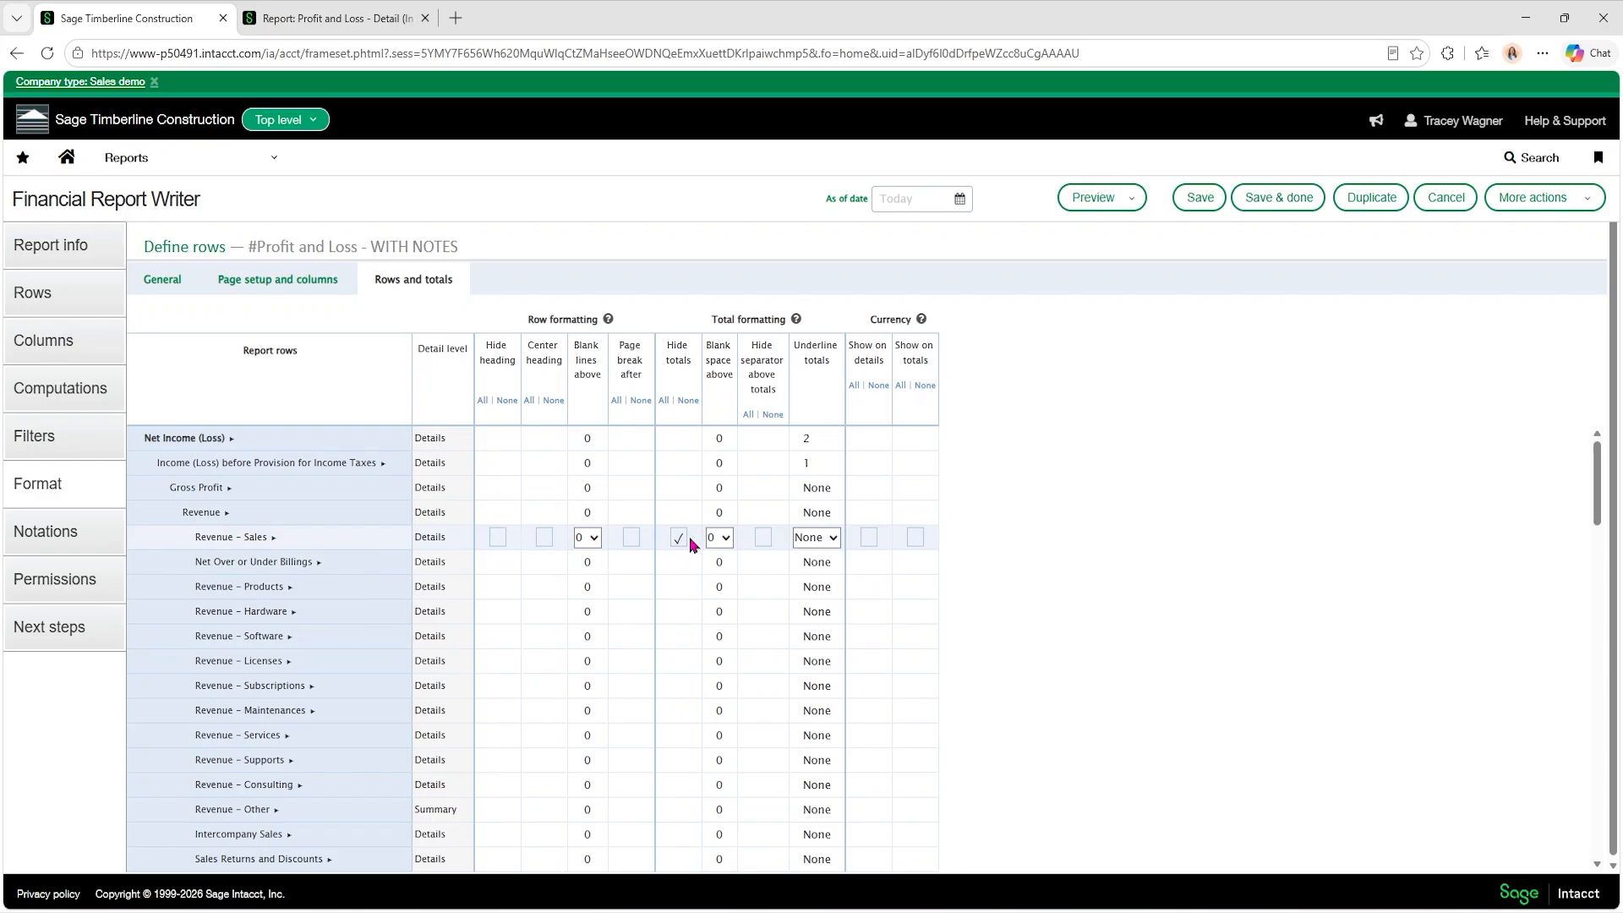
left_click(1125, 203)
left_click(1098, 230)
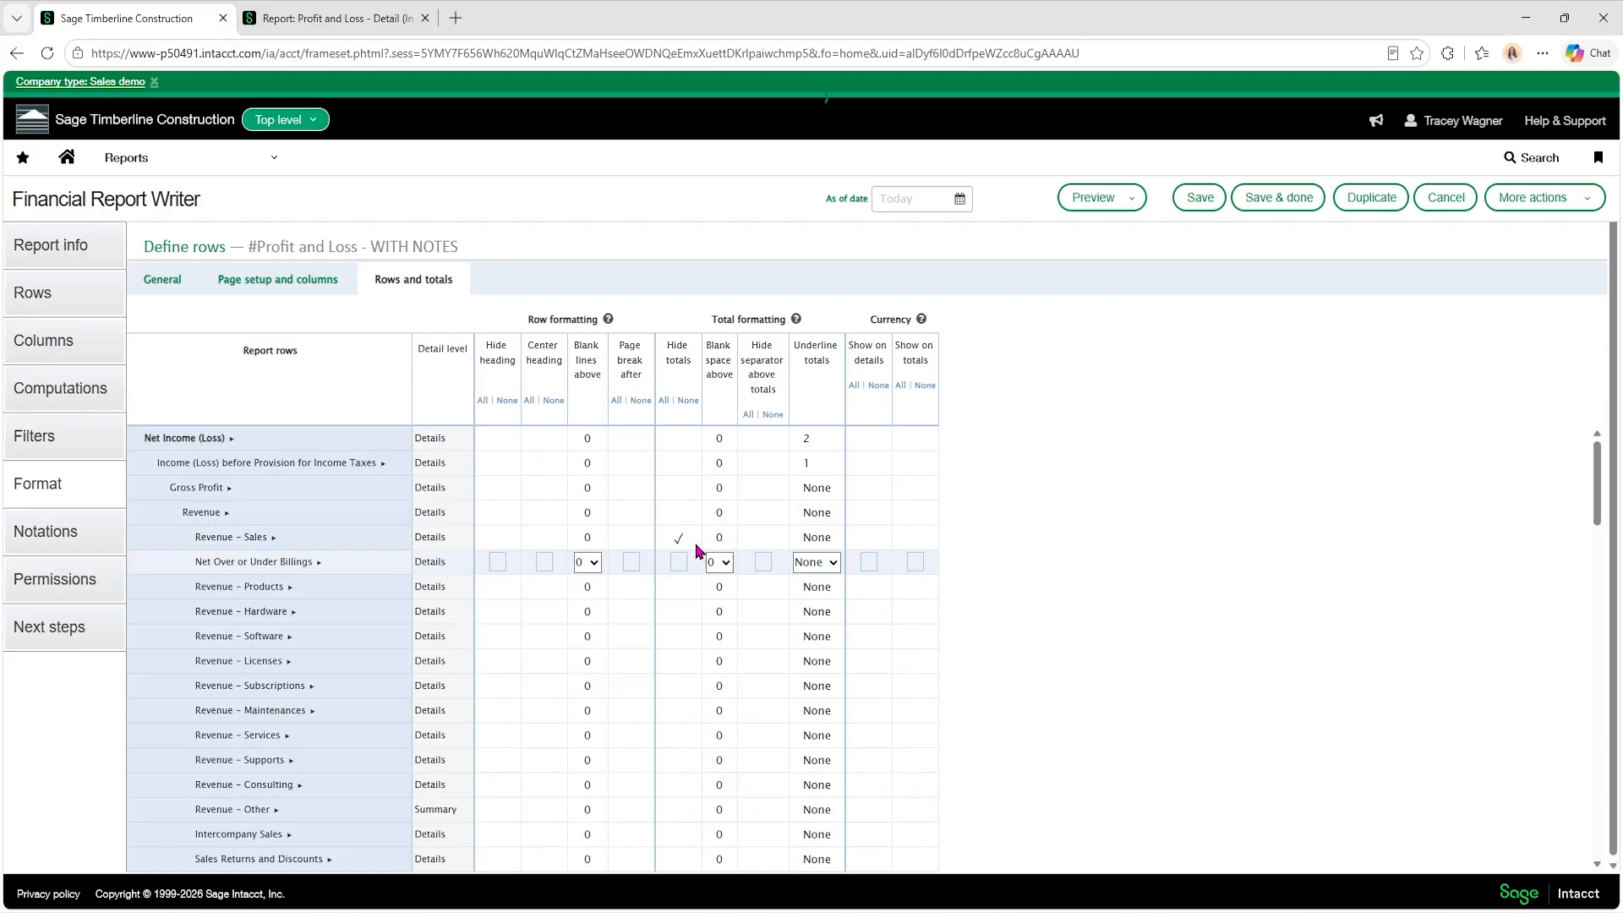
Turn off hidden totals for Revenue - Sales and preview the report again.
left_click(678, 539)
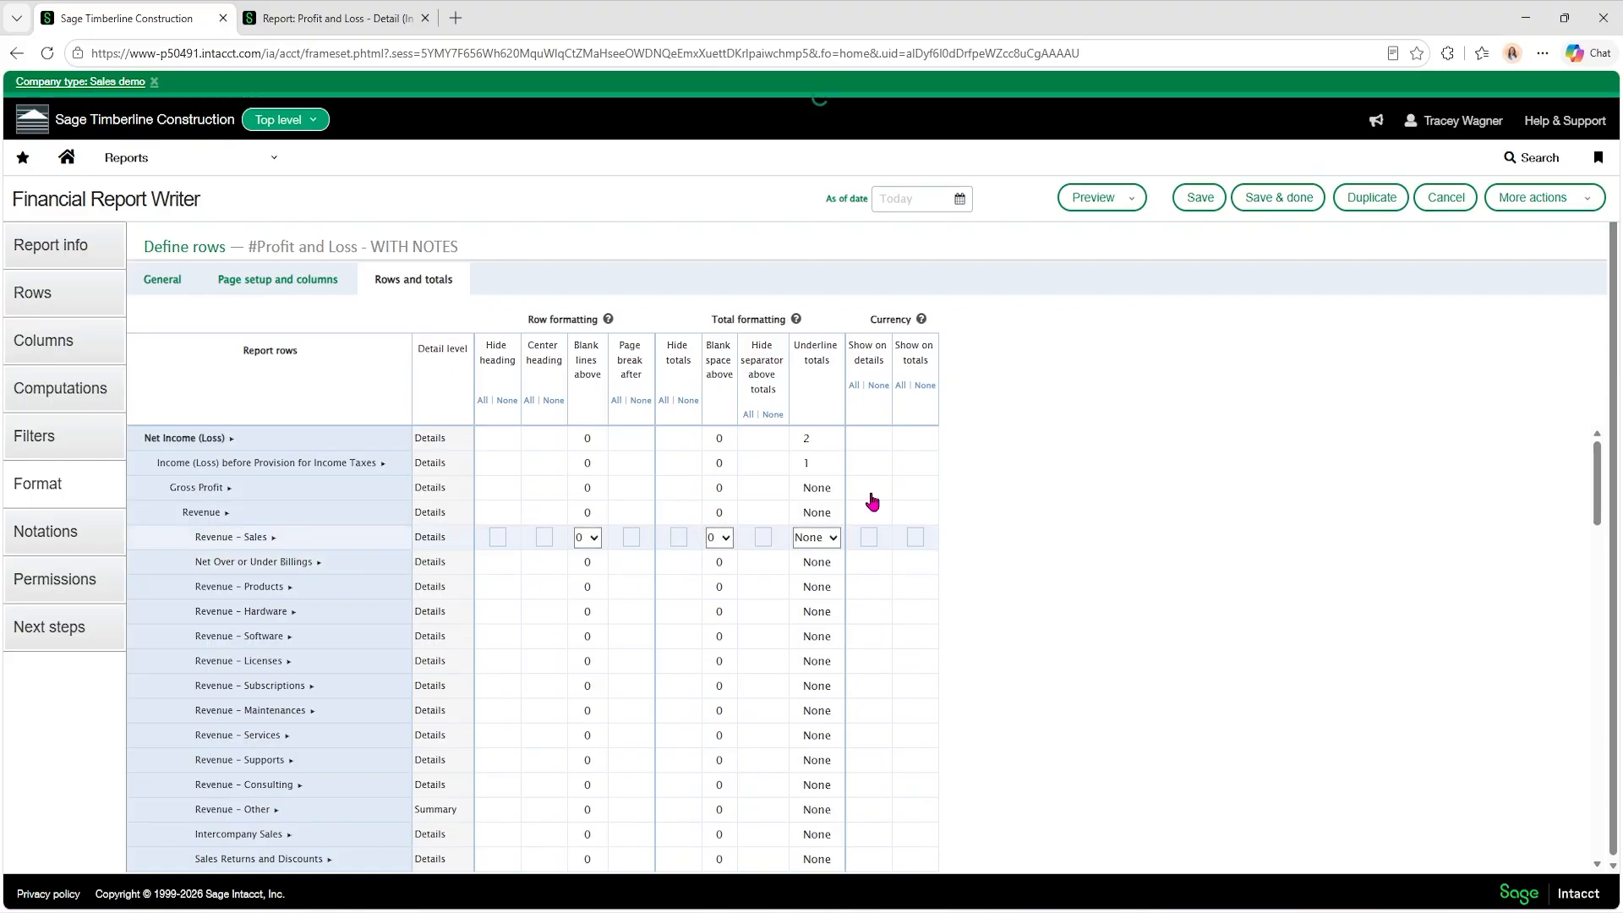
left_click(1130, 199)
left_click(1106, 232)
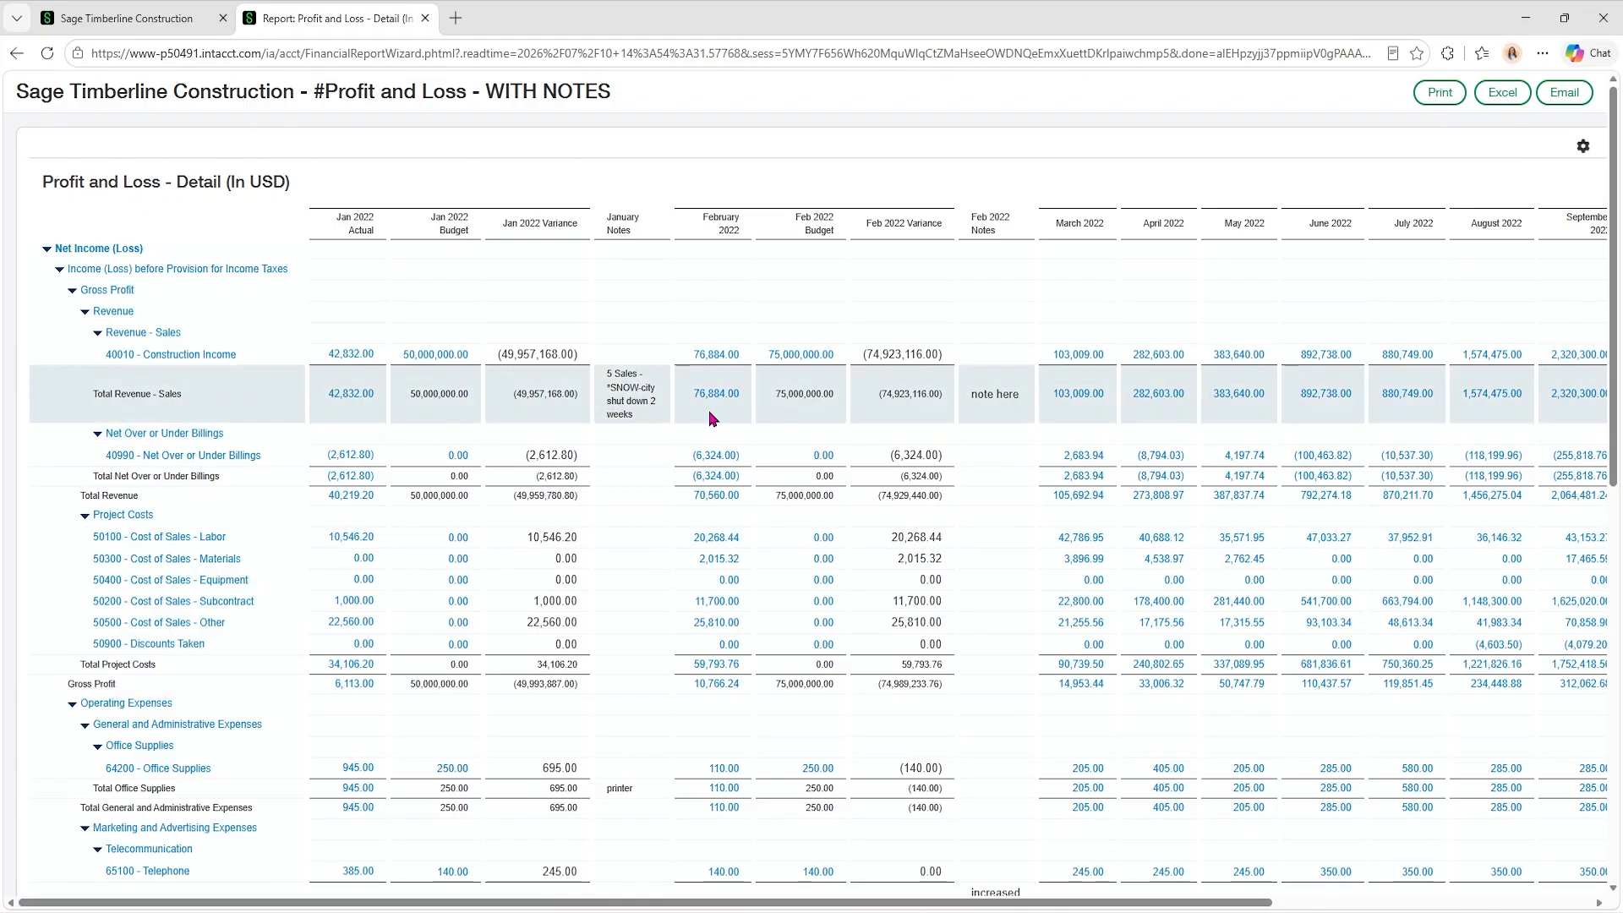
Return to the report editor and open the report's column settings.
left_click(116, 23)
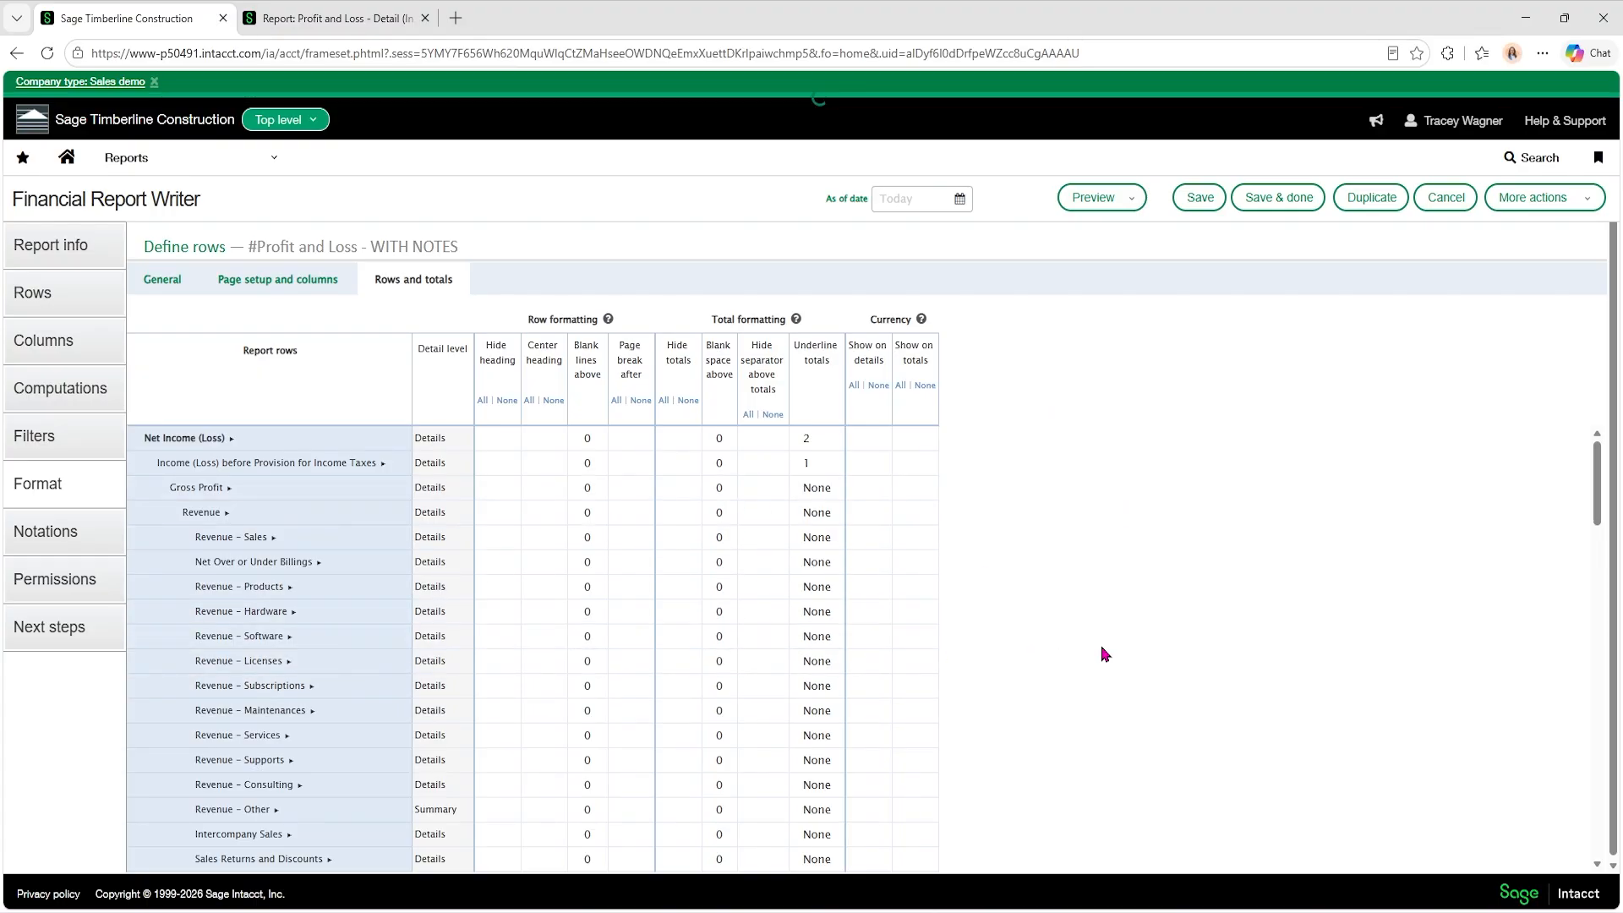
left_click(57, 348)
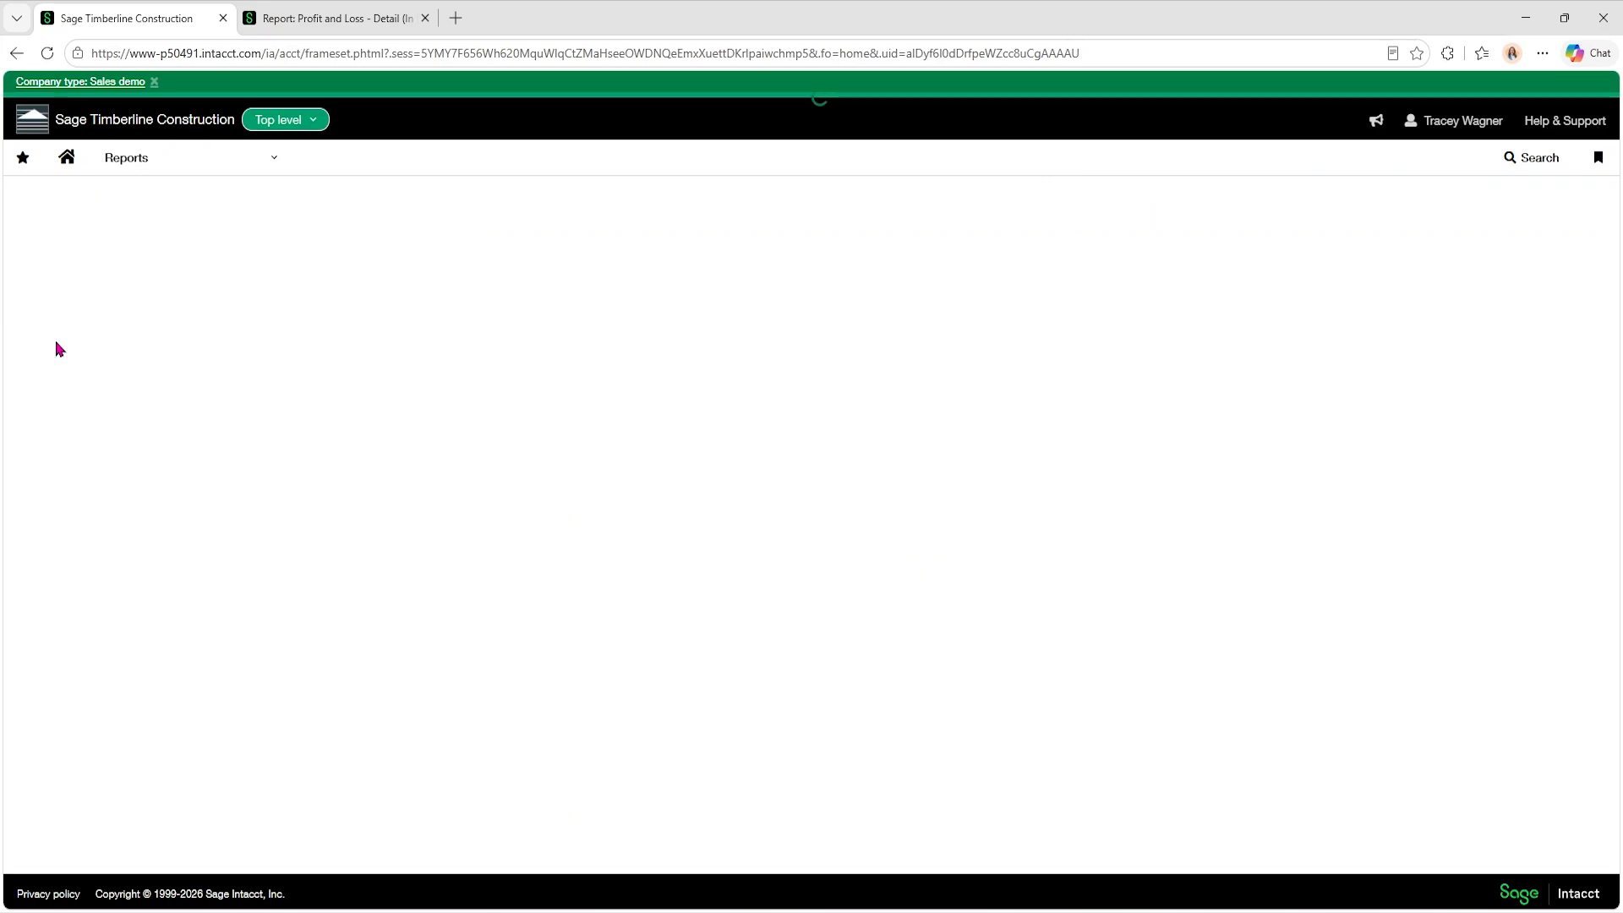